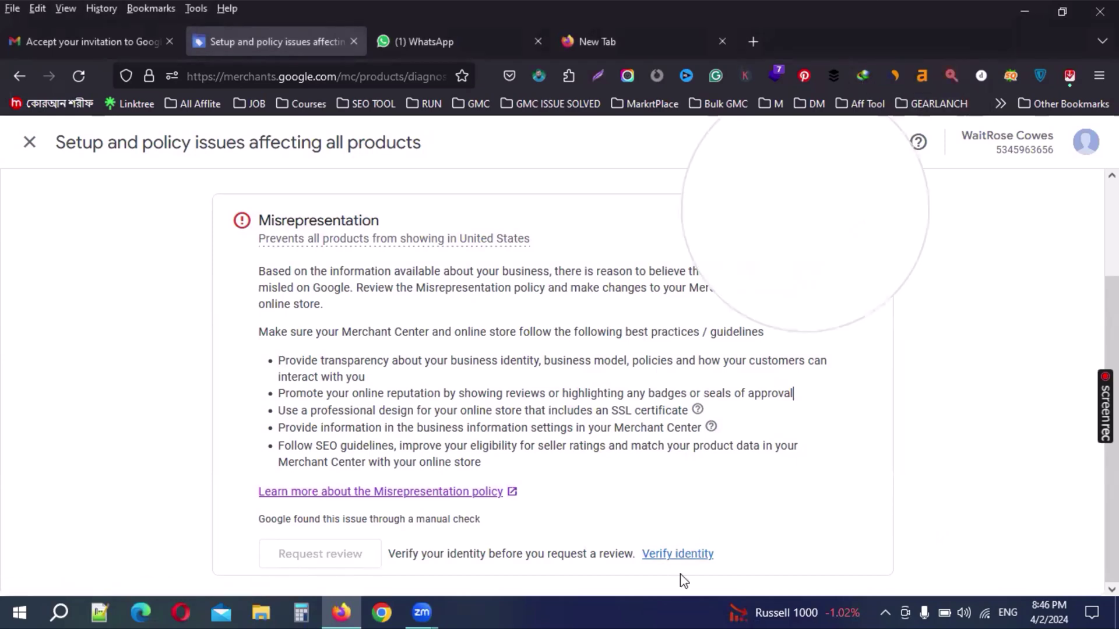
# - Start identity verification for the Misrepresentation review request
pyautogui.click(951, 76)
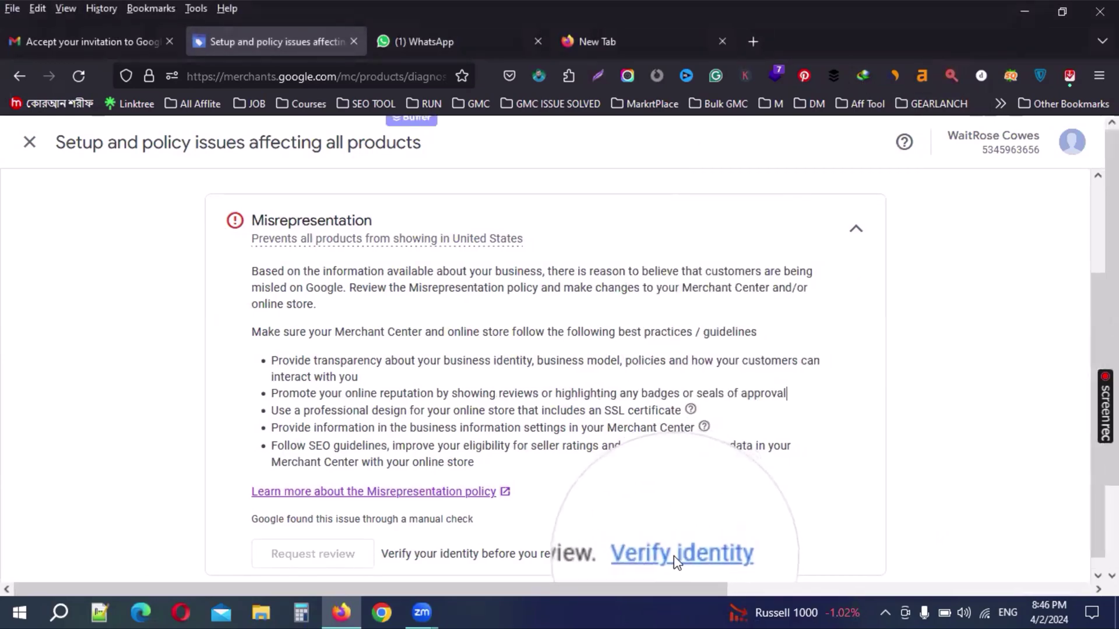
pyautogui.press('Escape')
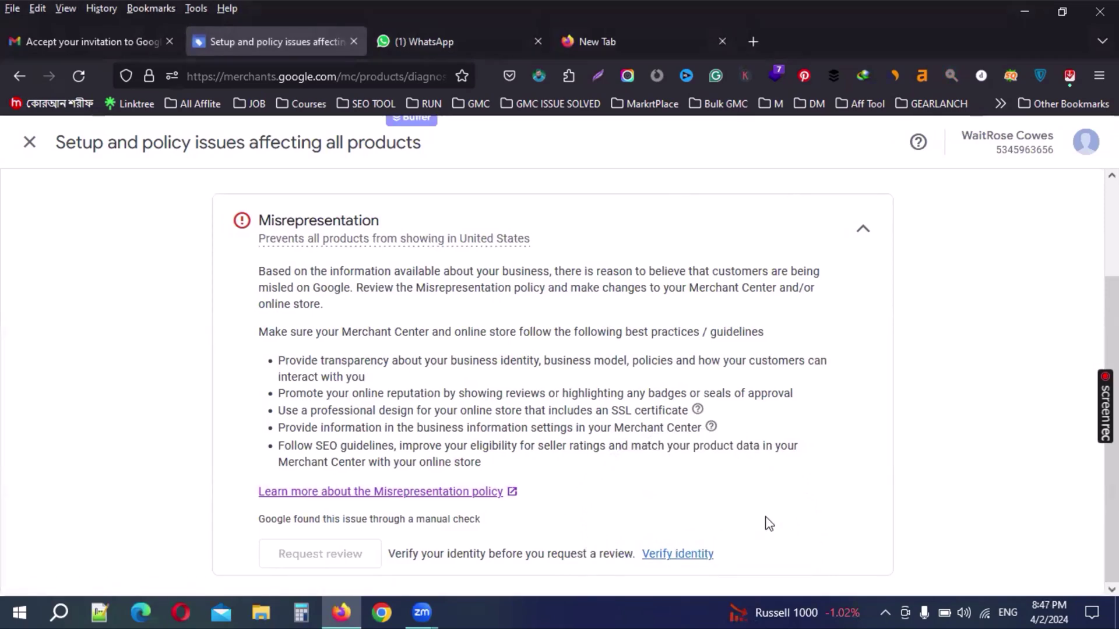
pyautogui.click(685, 561)
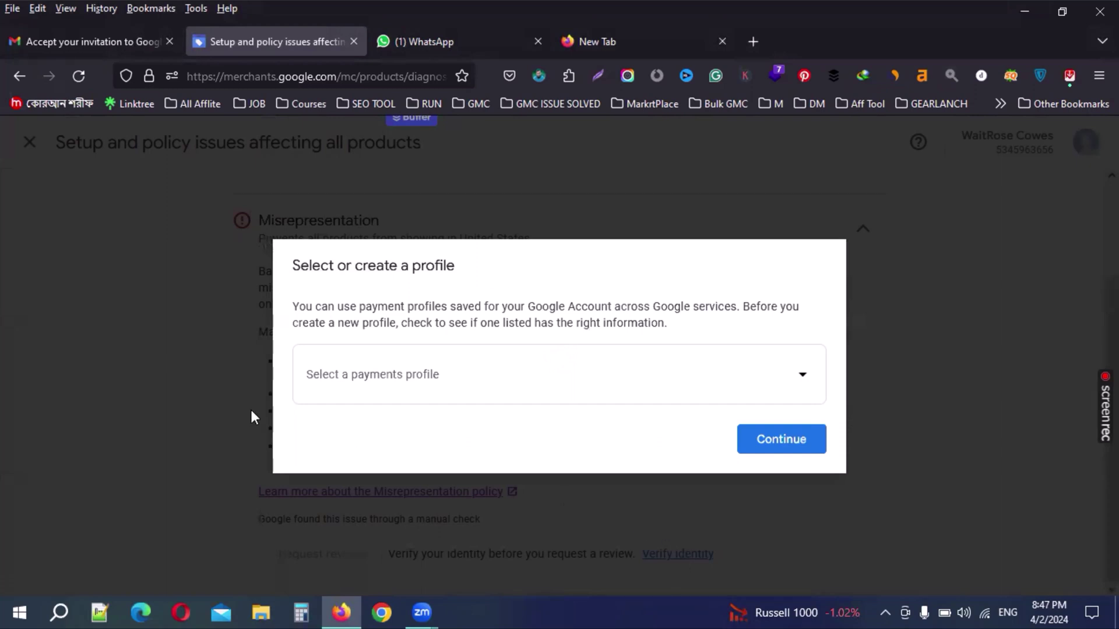
# - Choose Create new payments profile instead of the existing profile and continue to organization details
pyautogui.click(804, 380)
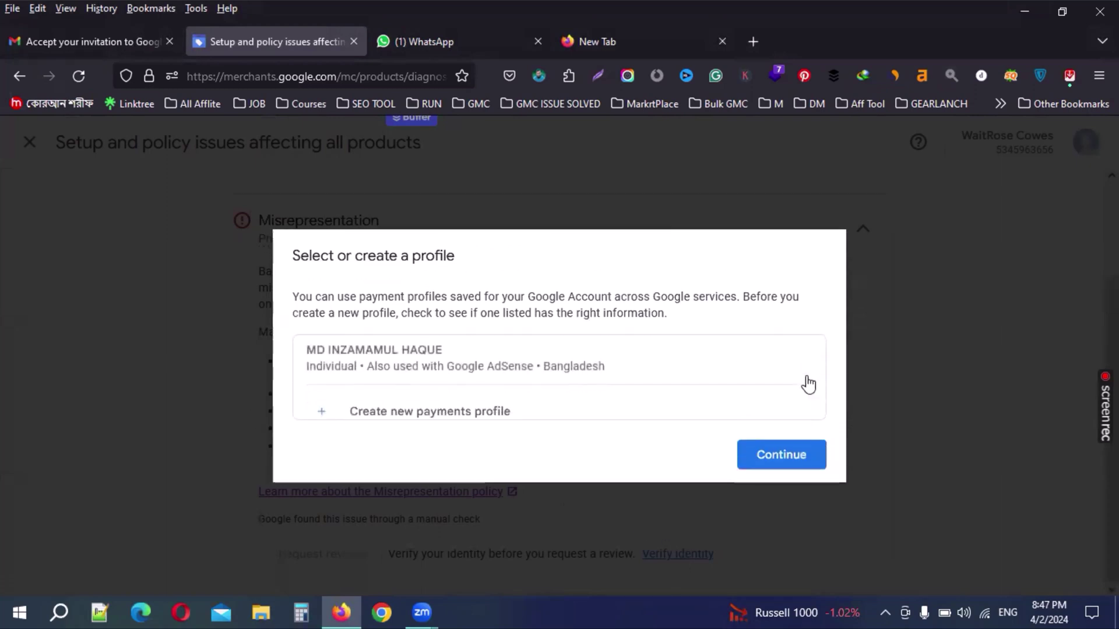
pyautogui.click(484, 352)
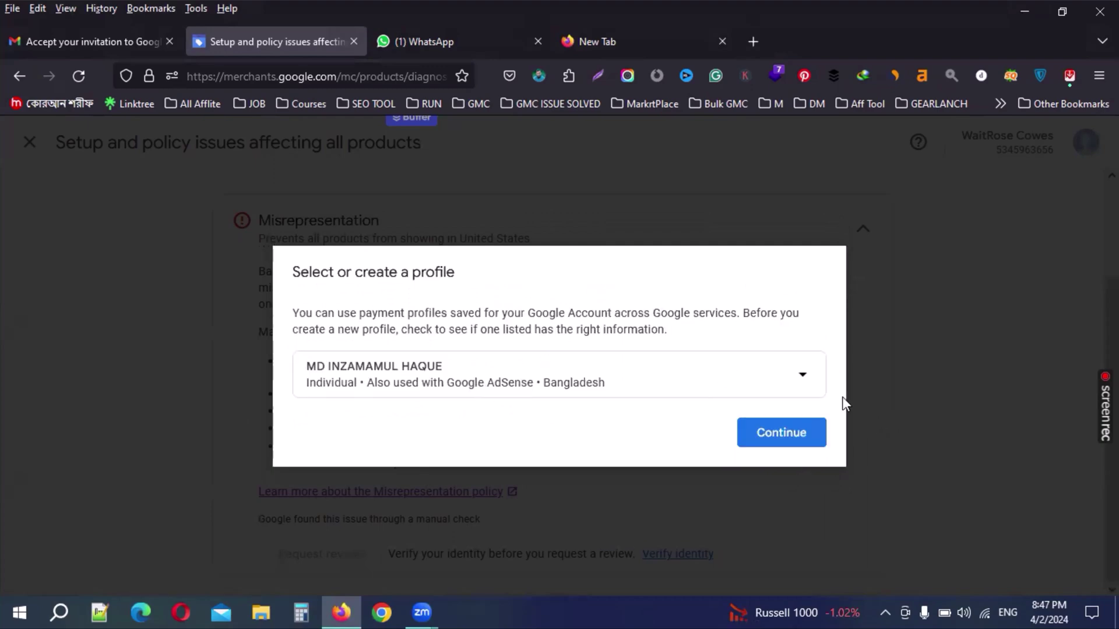
pyautogui.click(812, 380)
pyautogui.click(492, 404)
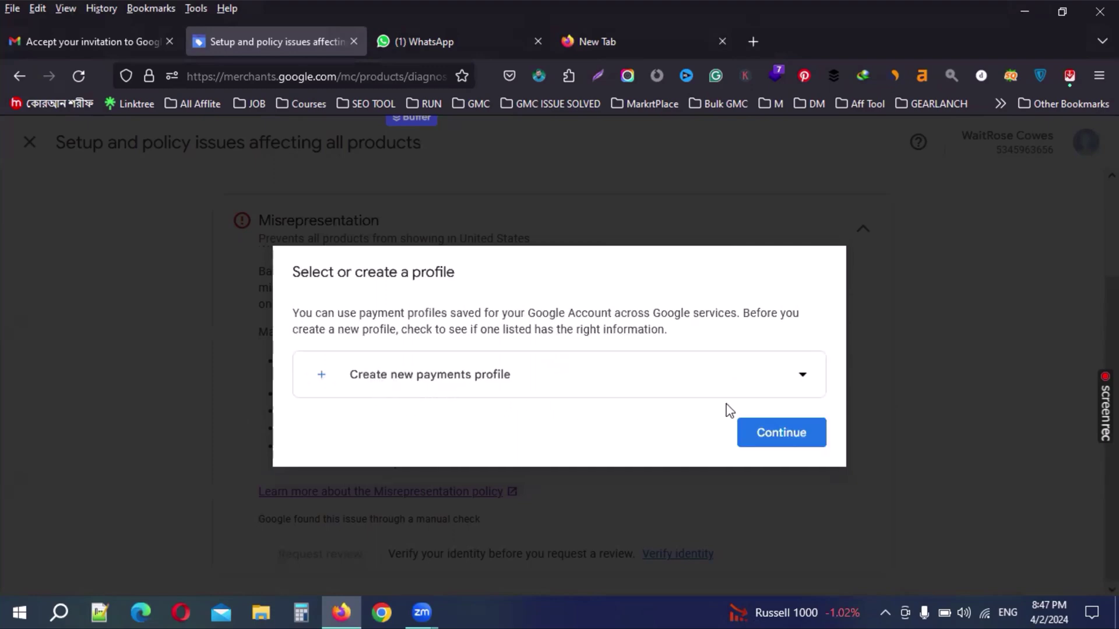
pyautogui.click(782, 436)
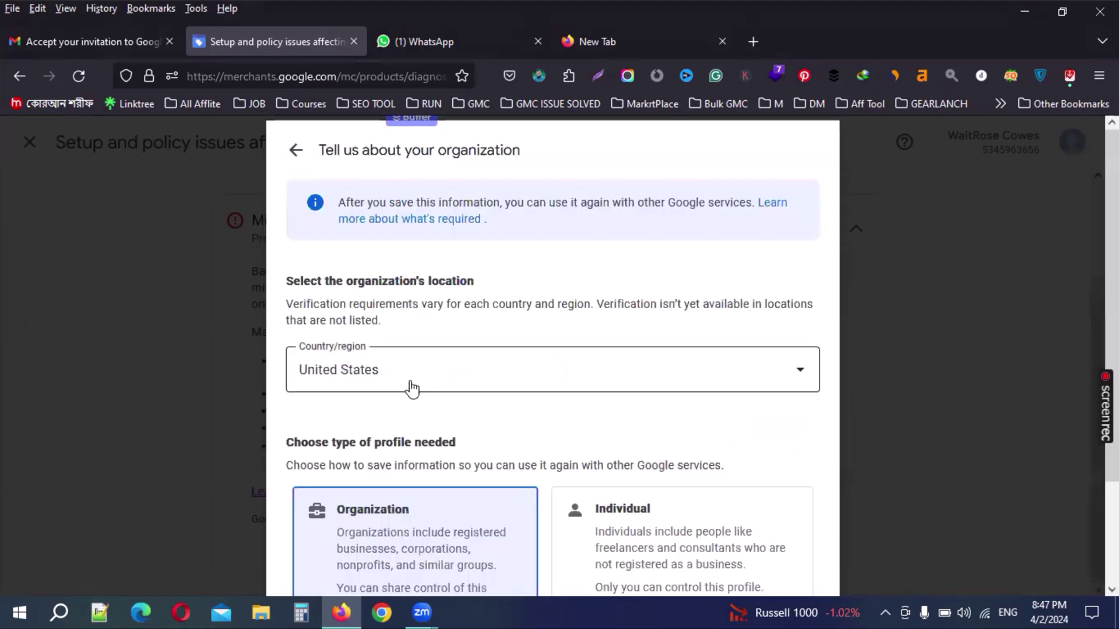
# - Continue with an Individual profile located in the United States to reach the ID requirements
pyautogui.scroll(-2, 461, 338)
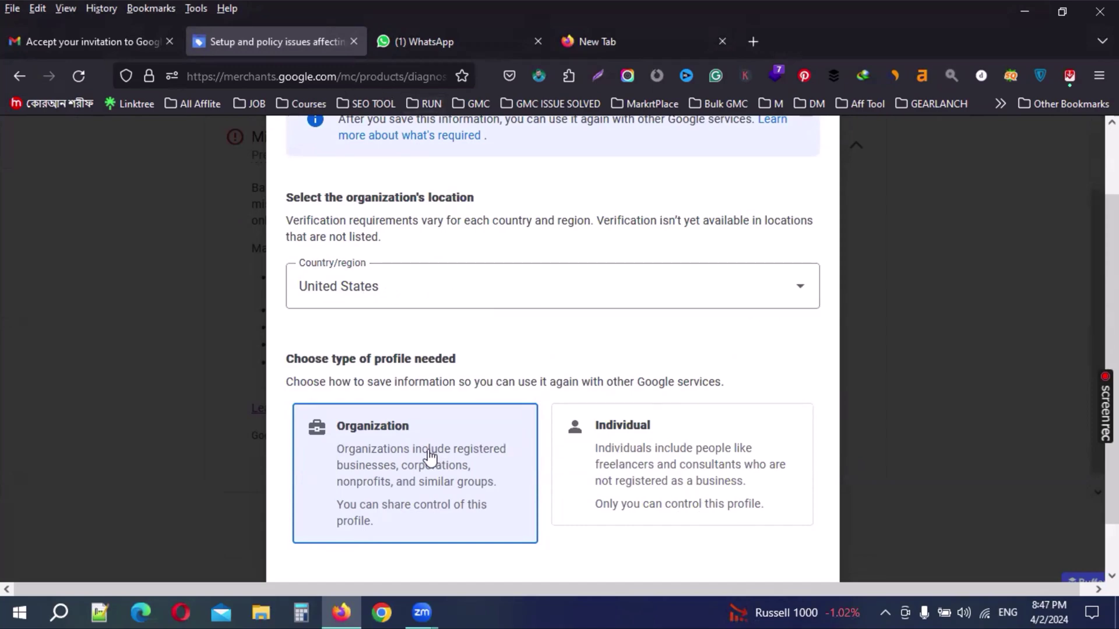
pyautogui.scroll(-1, 589, 462)
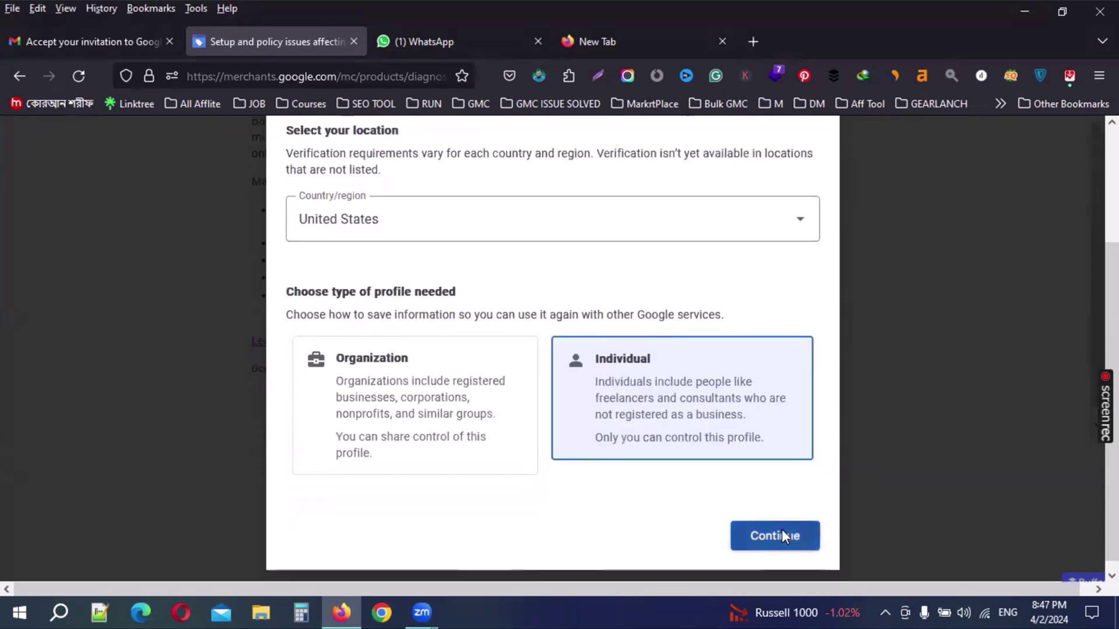
pyautogui.click(786, 536)
pyautogui.scroll(2, 388, 325)
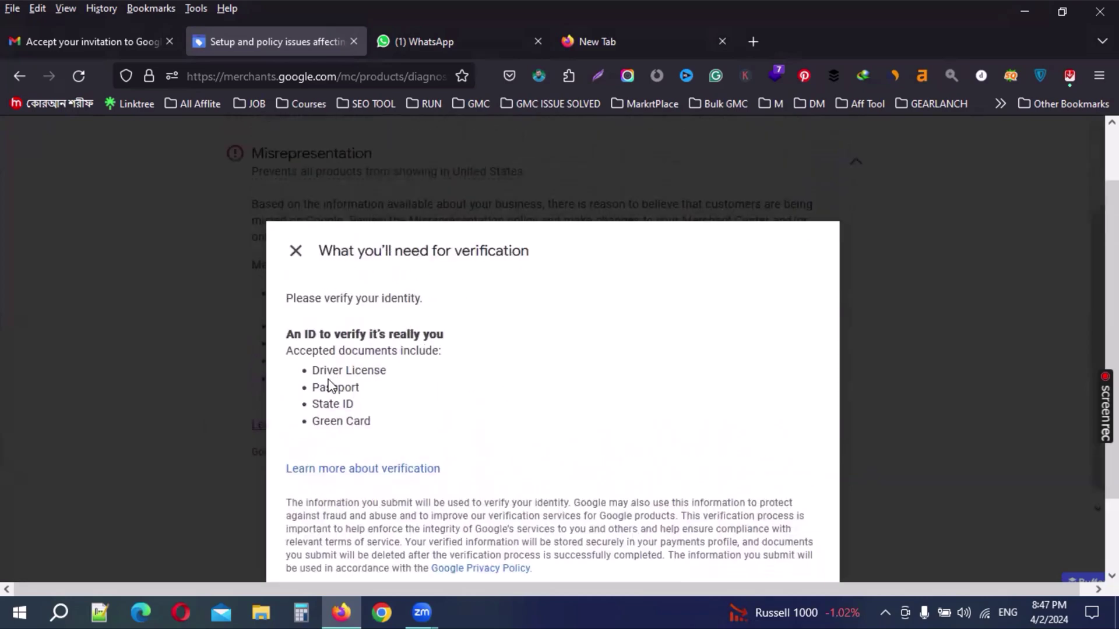
pyautogui.moveTo(315, 371); pyautogui.dragTo(371, 422)
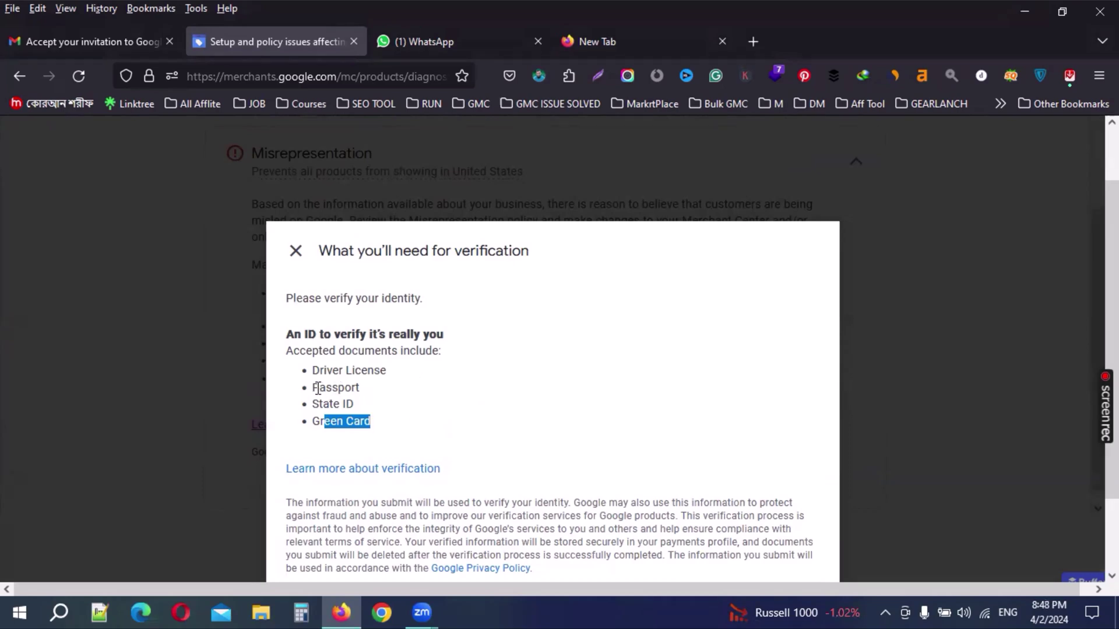
pyautogui.moveTo(317, 387); pyautogui.dragTo(363, 385)
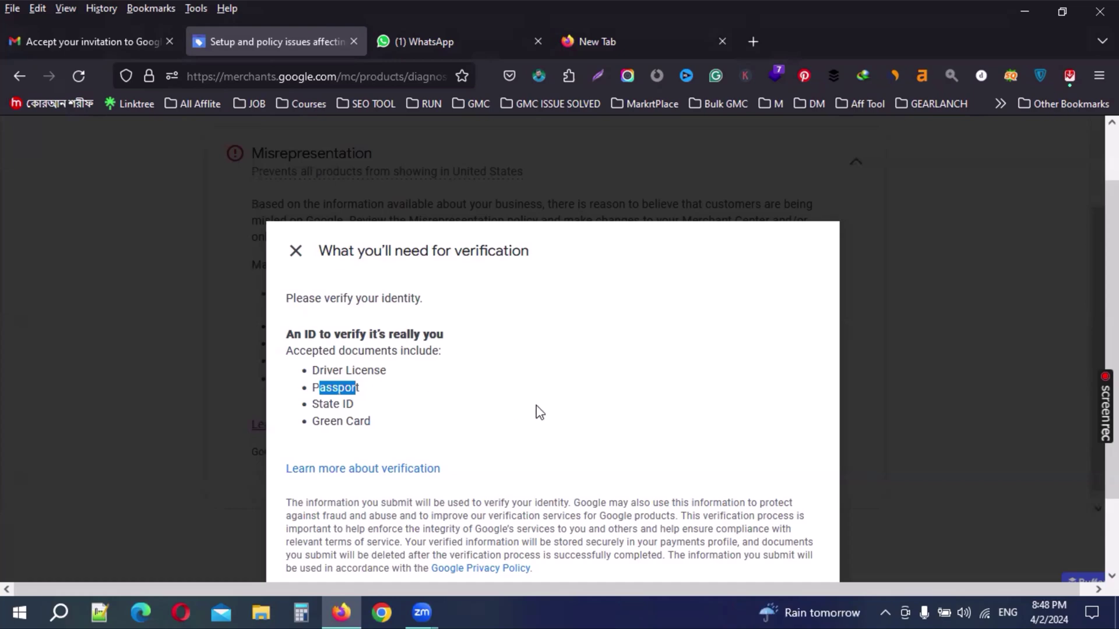
pyautogui.scroll(-3, 540, 412)
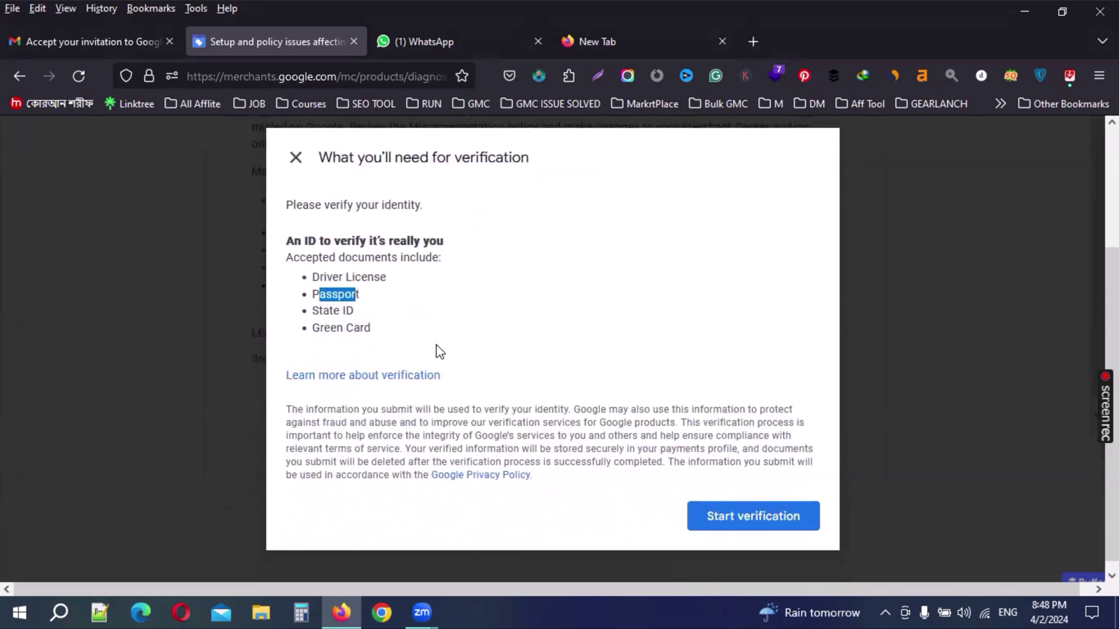
pyautogui.click(396, 299)
# - Start verification and paste the legal name, removing the extra date and address text
pyautogui.click(767, 526)
pyautogui.click(455, 348)
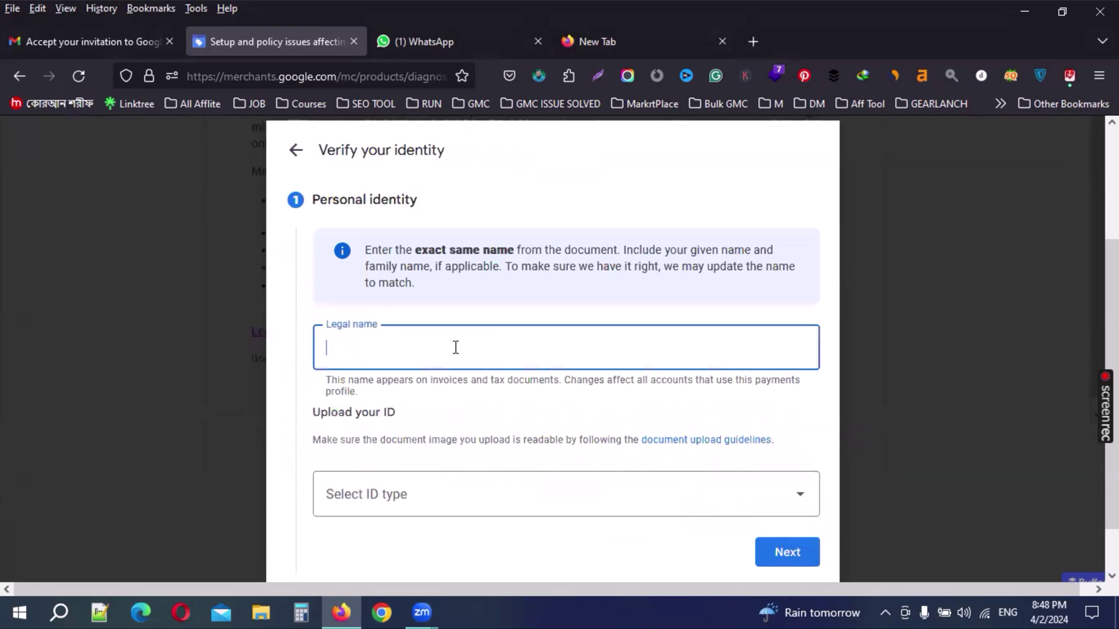
pyautogui.click(419, 51)
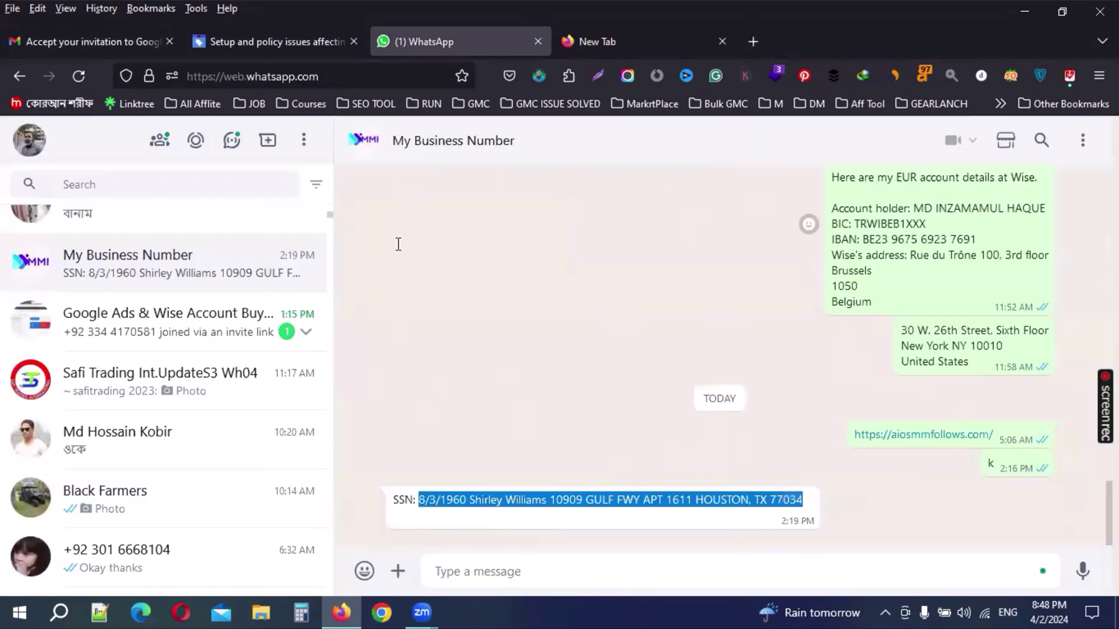
pyautogui.hotkey('ctrl', 'c')
pyautogui.hotkey('ctrl', 'shift', 'Tab')
pyautogui.hotkey('ctrl', 'v')
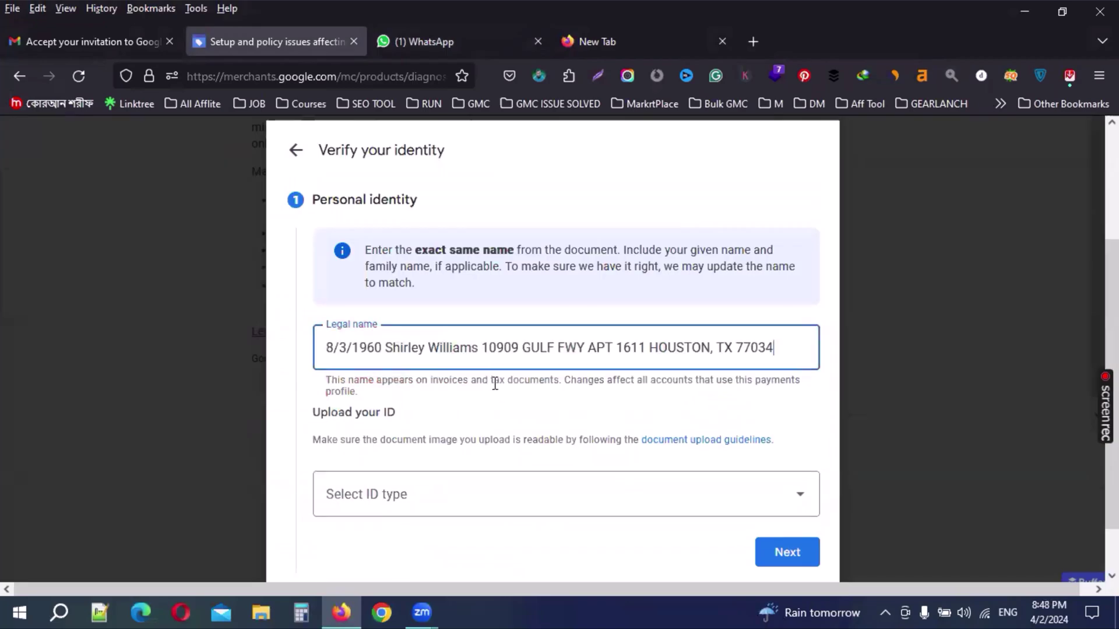
pyautogui.moveTo(392, 348); pyautogui.dragTo(249, 344)
pyautogui.click(380, 352)
pyautogui.click(482, 348)
pyautogui.moveTo(389, 348); pyautogui.dragTo(300, 346)
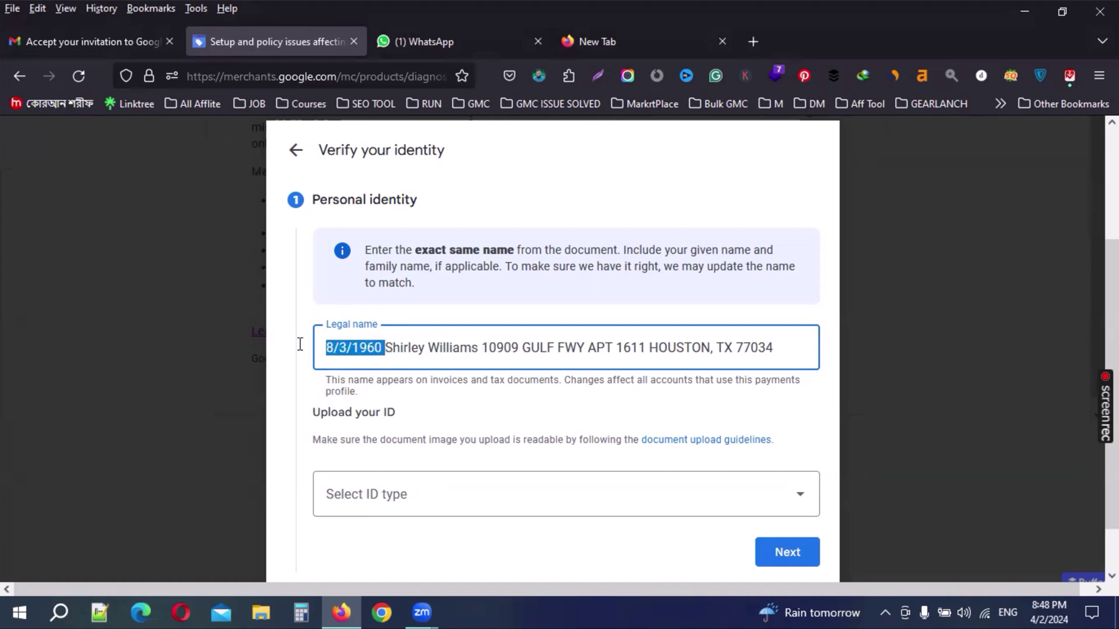
pyautogui.press('BackSpace')
pyautogui.moveTo(422, 349); pyautogui.dragTo(893, 350)
pyautogui.press('BackSpace')
# - Choose Passport as the ID type
pyautogui.scroll(-1, 492, 449)
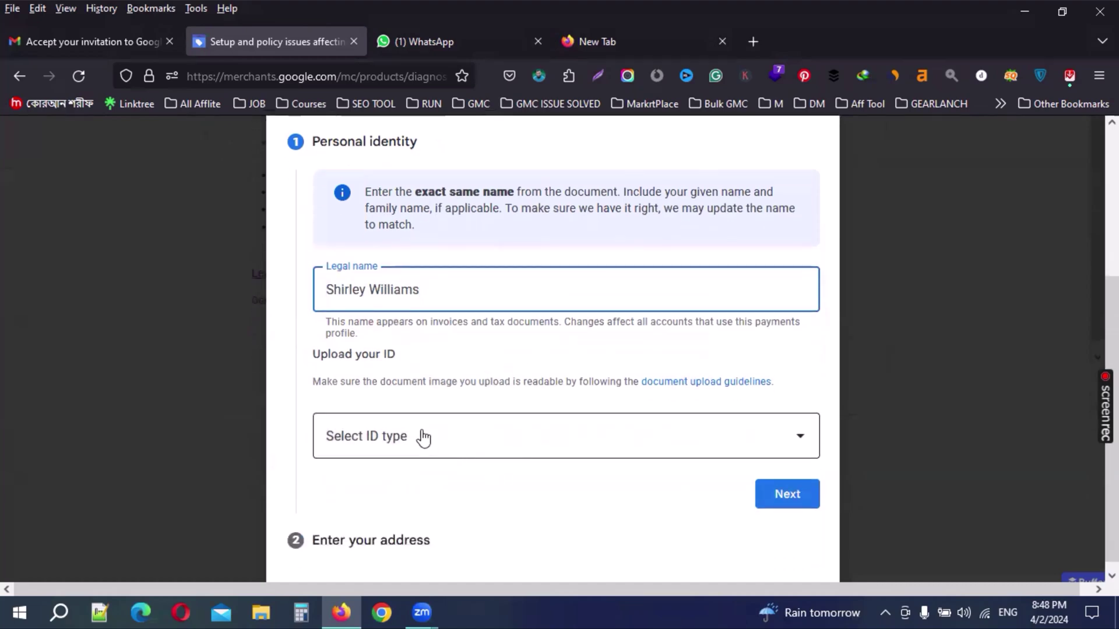
pyautogui.click(437, 449)
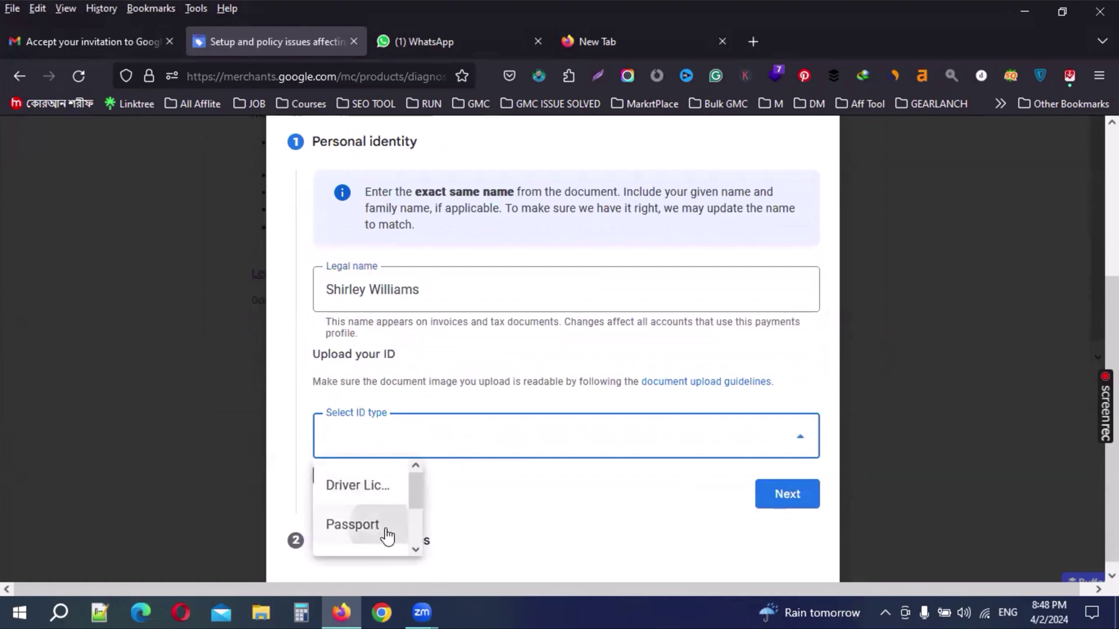
pyautogui.click(382, 533)
pyautogui.scroll(-1, 477, 513)
# - Upload Pssss.jpg from Downloads as the passport photo page
pyautogui.click(360, 457)
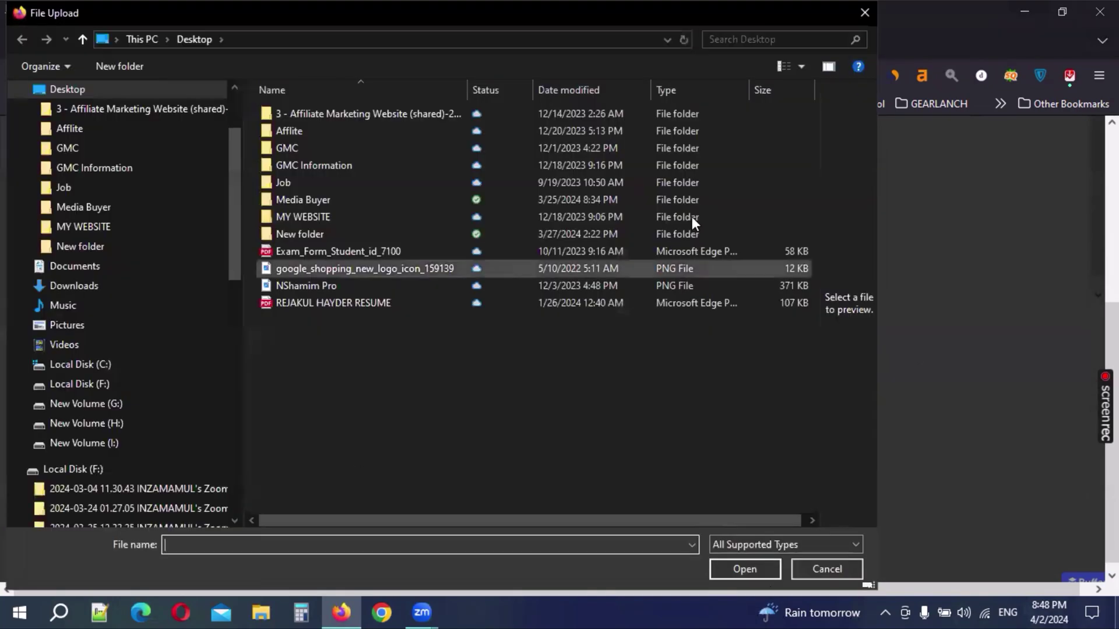
pyautogui.scroll(2, 128, 247)
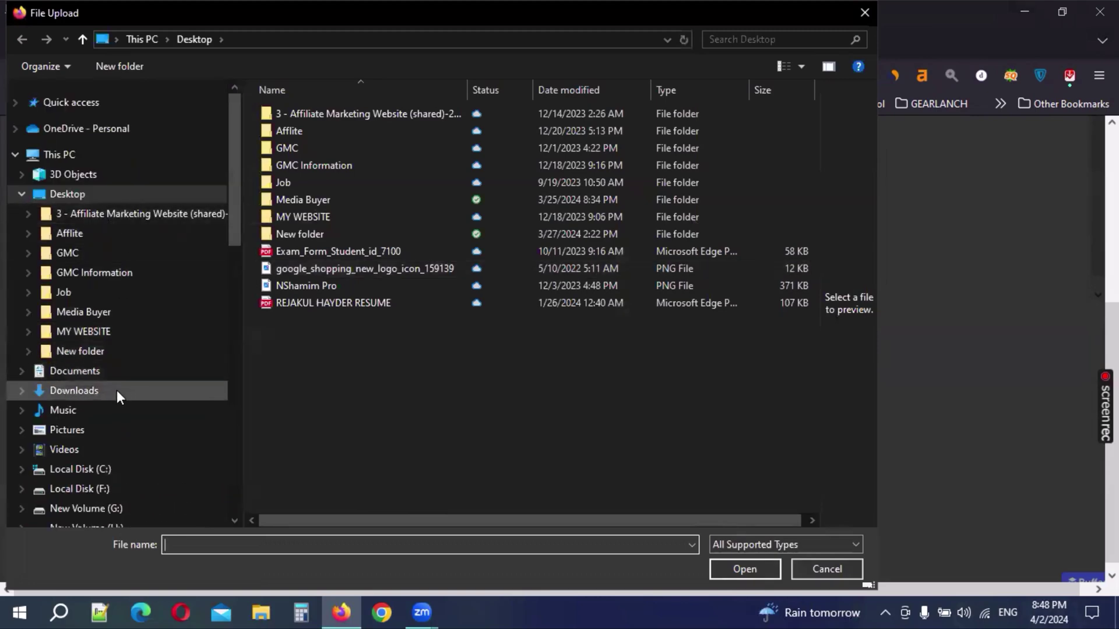
pyautogui.click(74, 391)
pyautogui.click(292, 128)
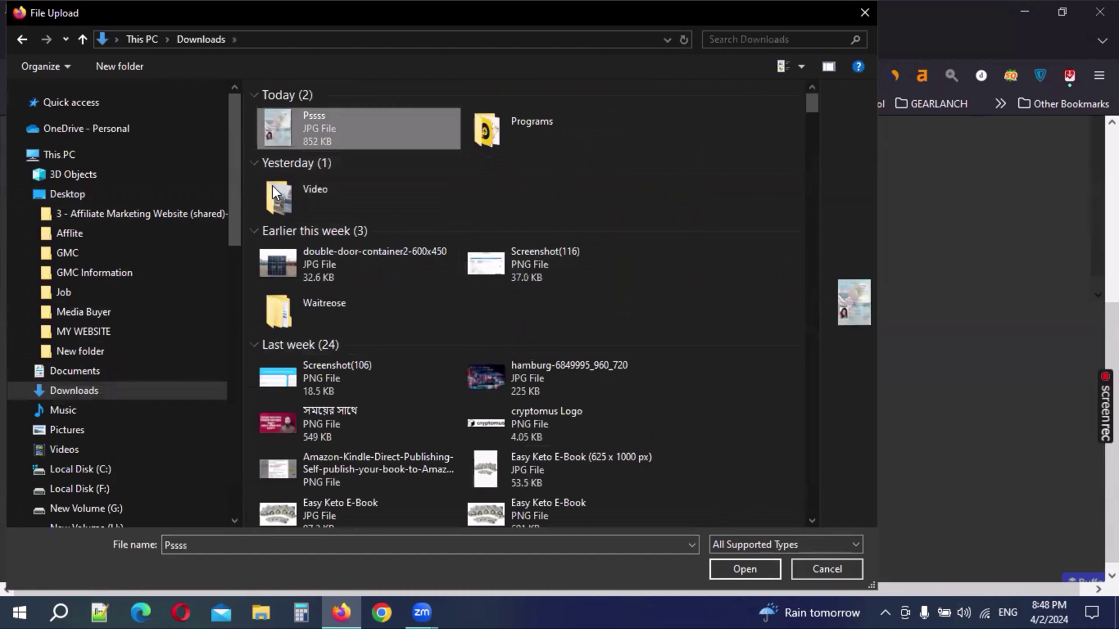
pyautogui.click(735, 563)
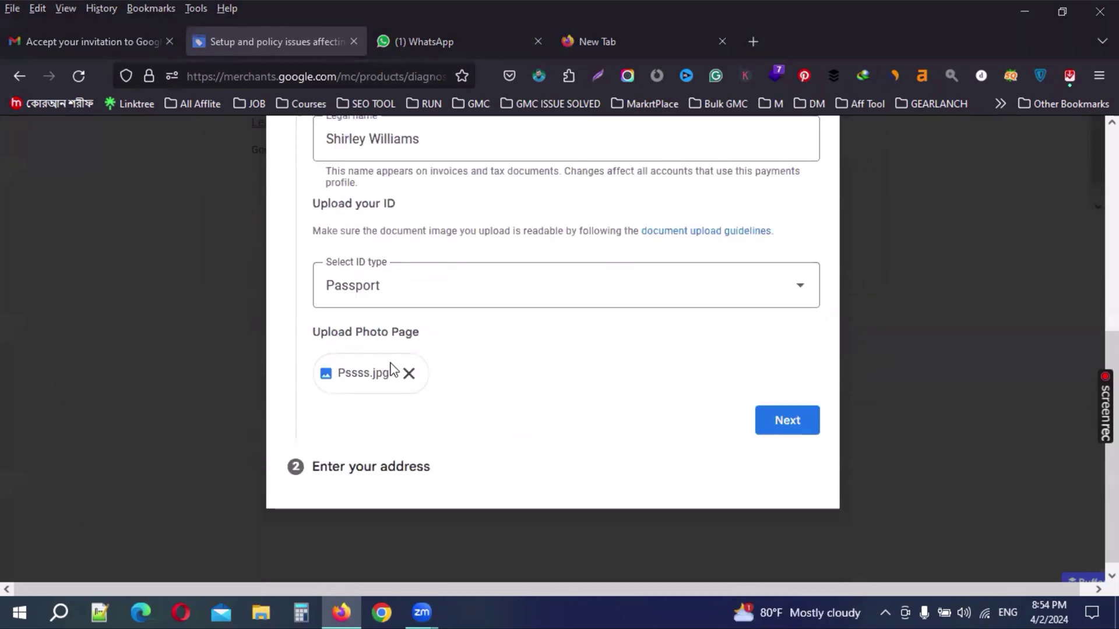
# - Confirm the identity details and move on to the address step
pyautogui.scroll(4, 344, 350)
pyautogui.scroll(-3, 425, 315)
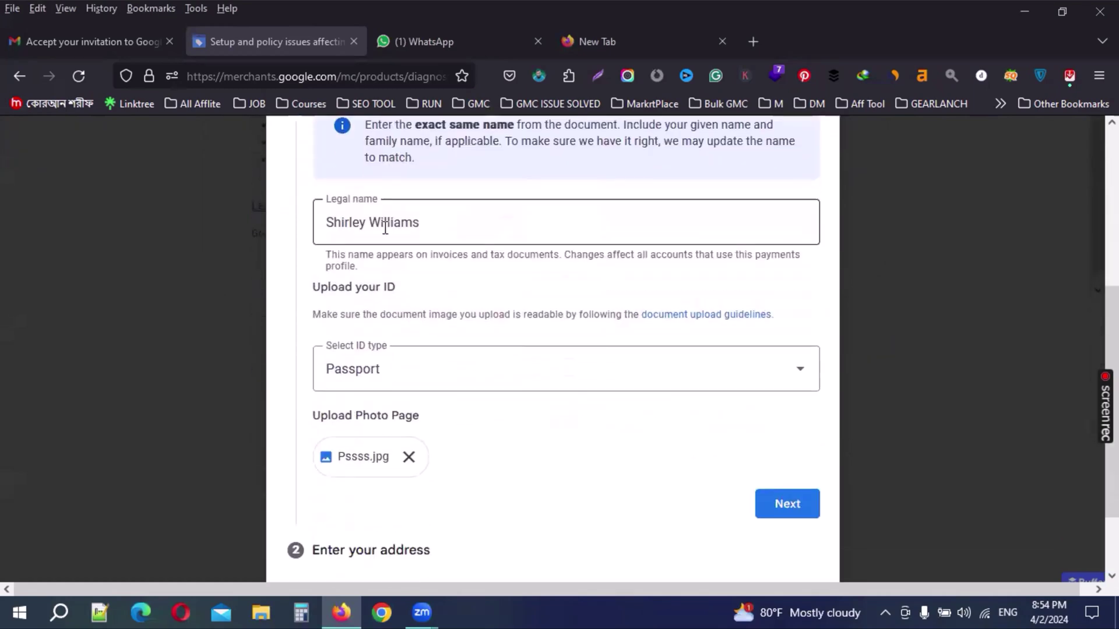
pyautogui.scroll(-3, 383, 390)
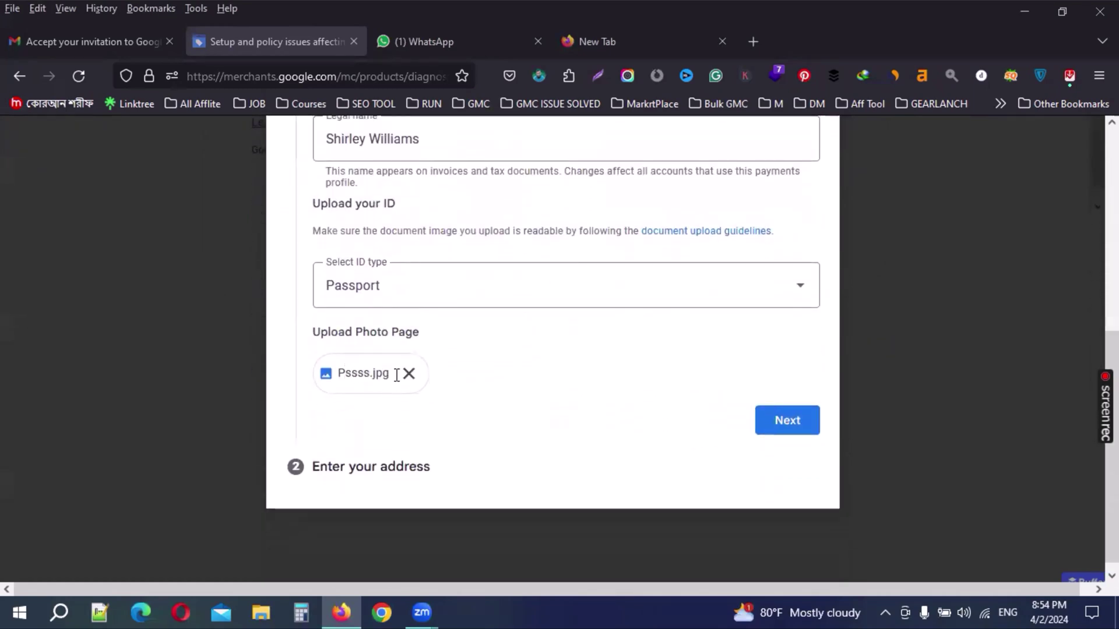
pyautogui.click(793, 429)
# - Paste the address into Street address, strip the date and name, and move the city into City
pyautogui.scroll(3, 583, 356)
pyautogui.hotkey('ctrl', 'v')
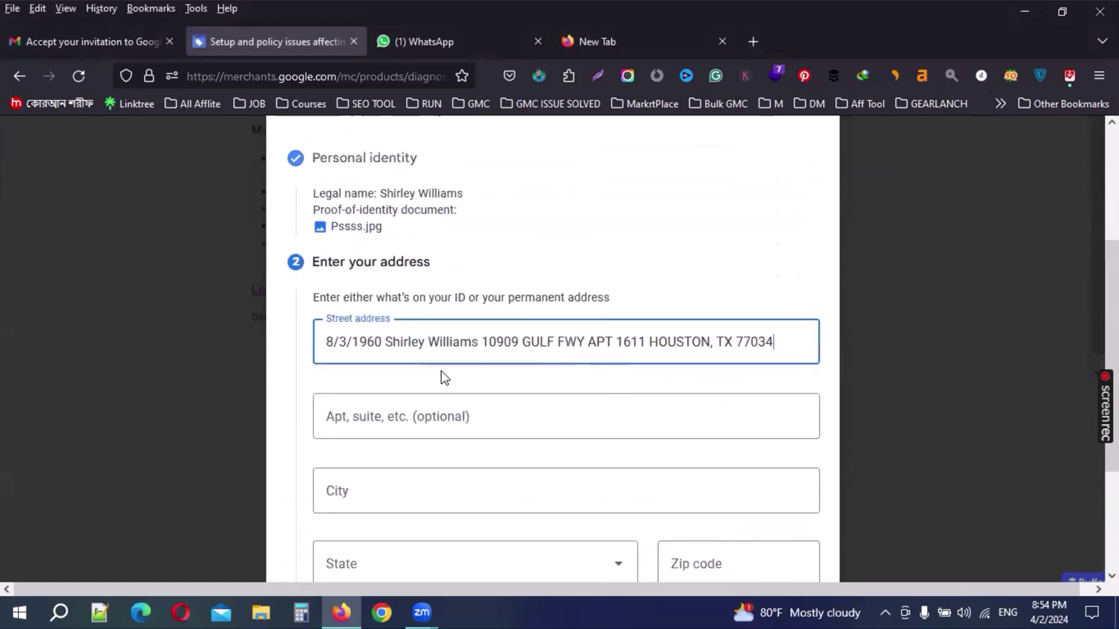
pyautogui.moveTo(478, 341); pyautogui.dragTo(217, 342)
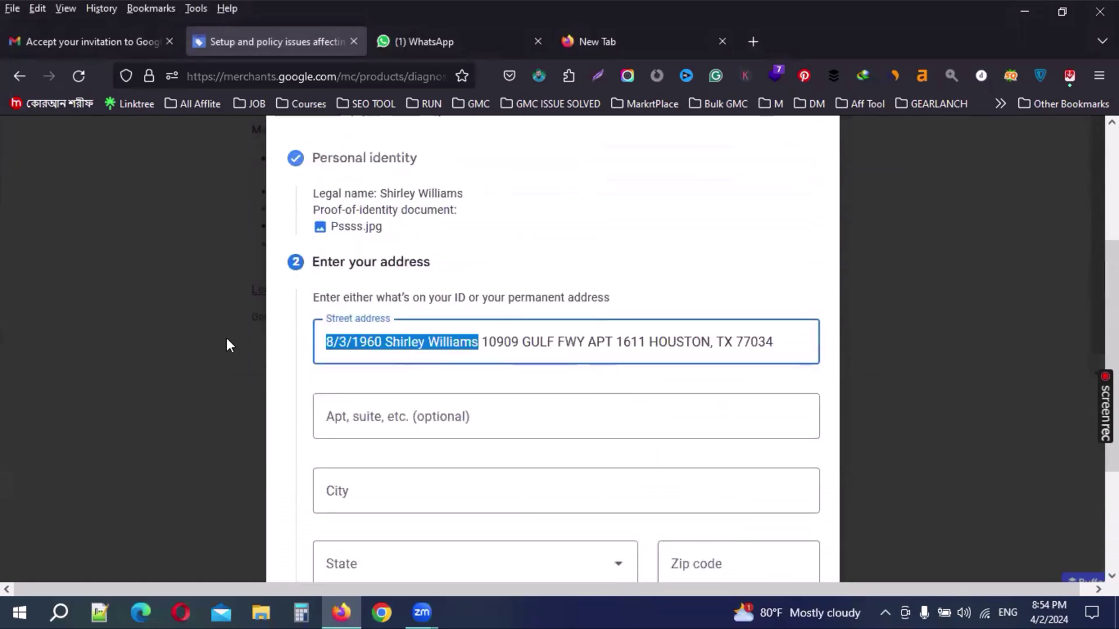
pyautogui.press('BackSpace')
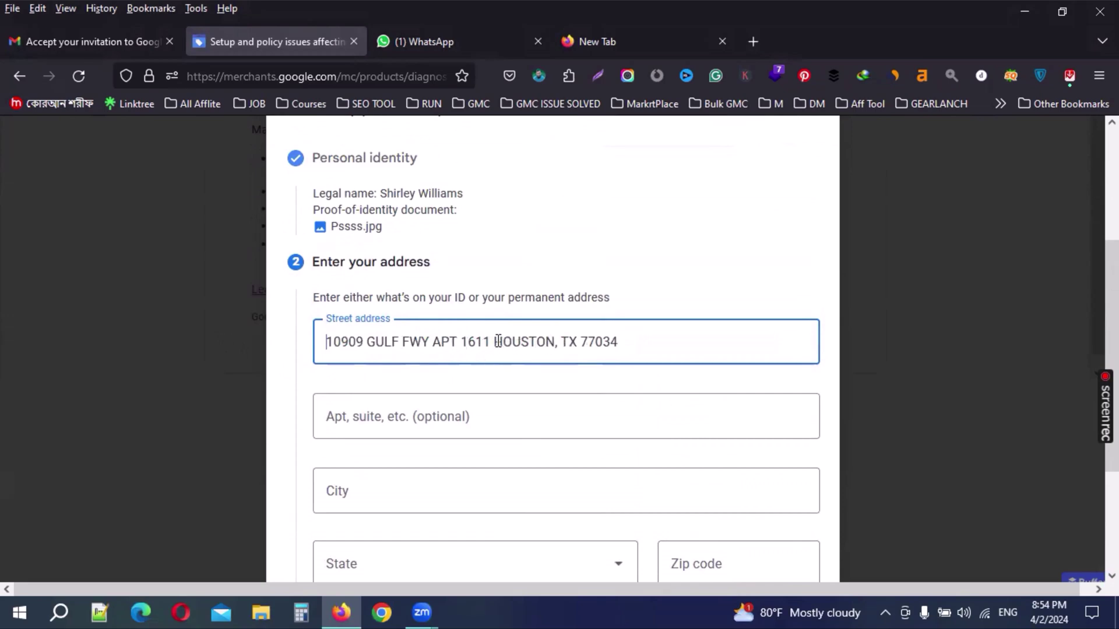
pyautogui.moveTo(495, 341); pyautogui.dragTo(550, 340)
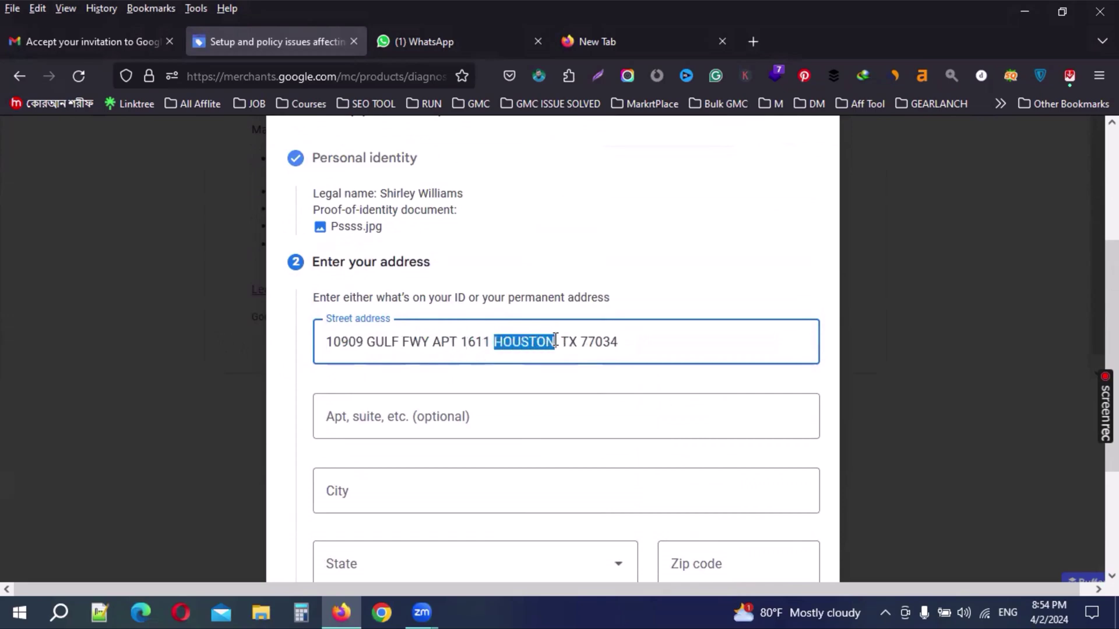
pyautogui.hotkey('ctrl', 'x')
pyautogui.click(395, 475)
pyautogui.hotkey('ctrl', 'v')
# - Remove the state abbreviation from the street address and select Texas as the State
pyautogui.moveTo(500, 341); pyautogui.dragTo(517, 341)
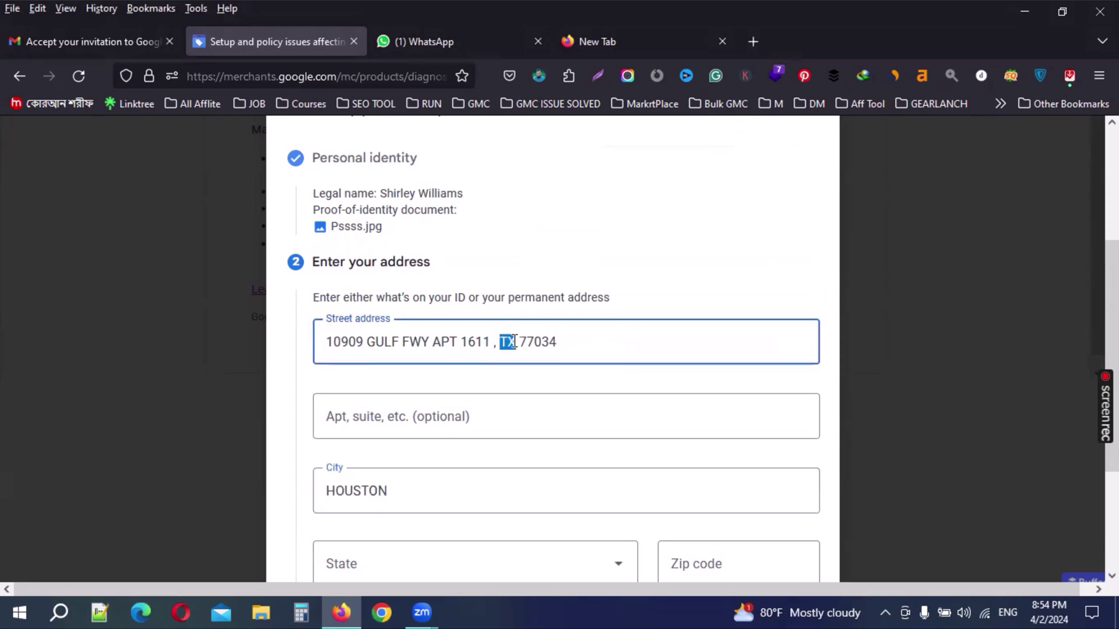
pyautogui.hotkey('ctrl', 'x')
pyautogui.scroll(-3, 467, 437)
pyautogui.click(384, 385)
pyautogui.scroll(-5, 387, 419)
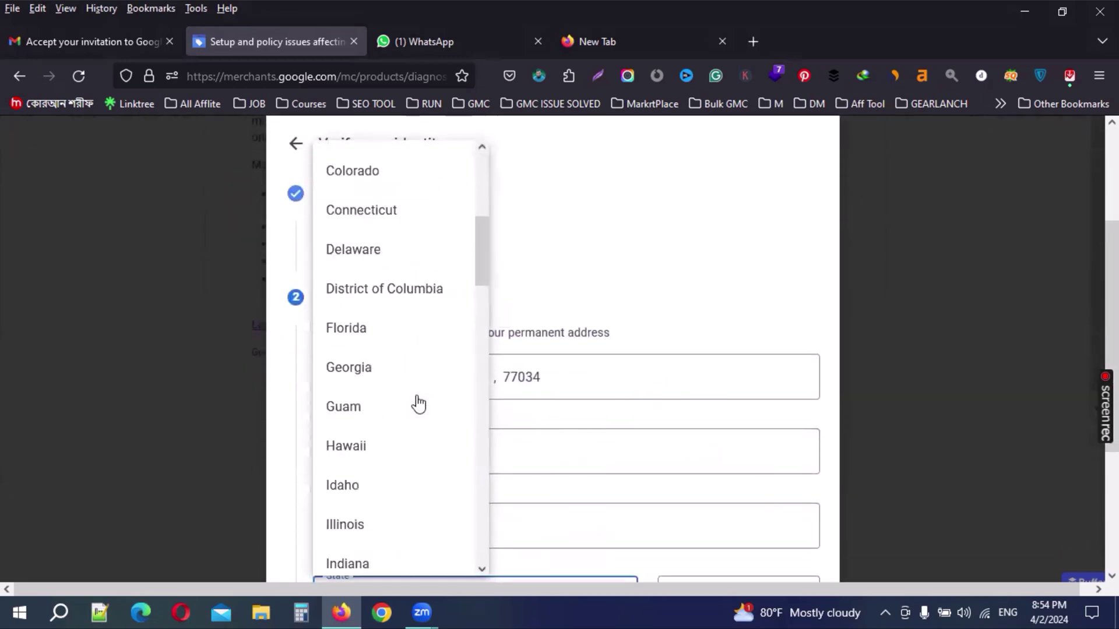
pyautogui.scroll(-10, 415, 404)
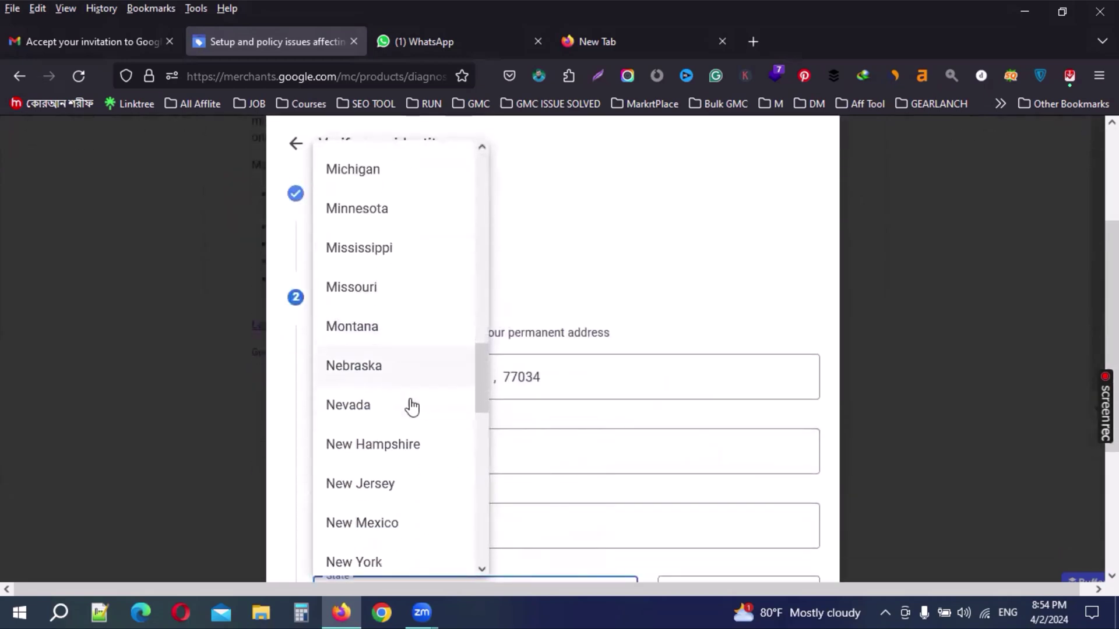
pyautogui.scroll(-6, 413, 406)
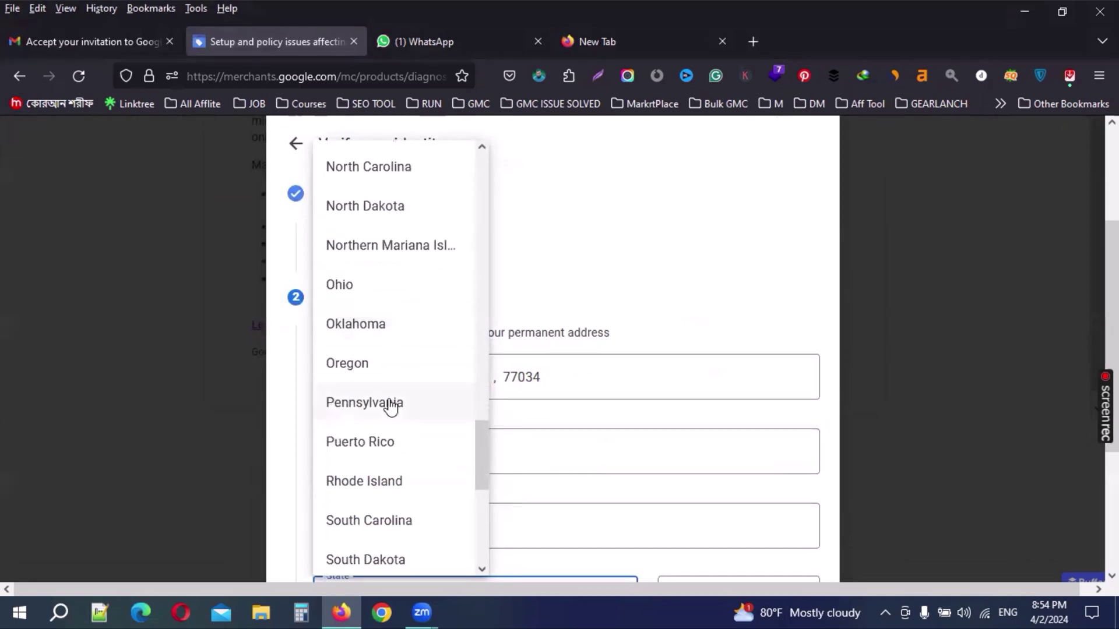
pyautogui.scroll(-3, 390, 408)
pyautogui.click(368, 452)
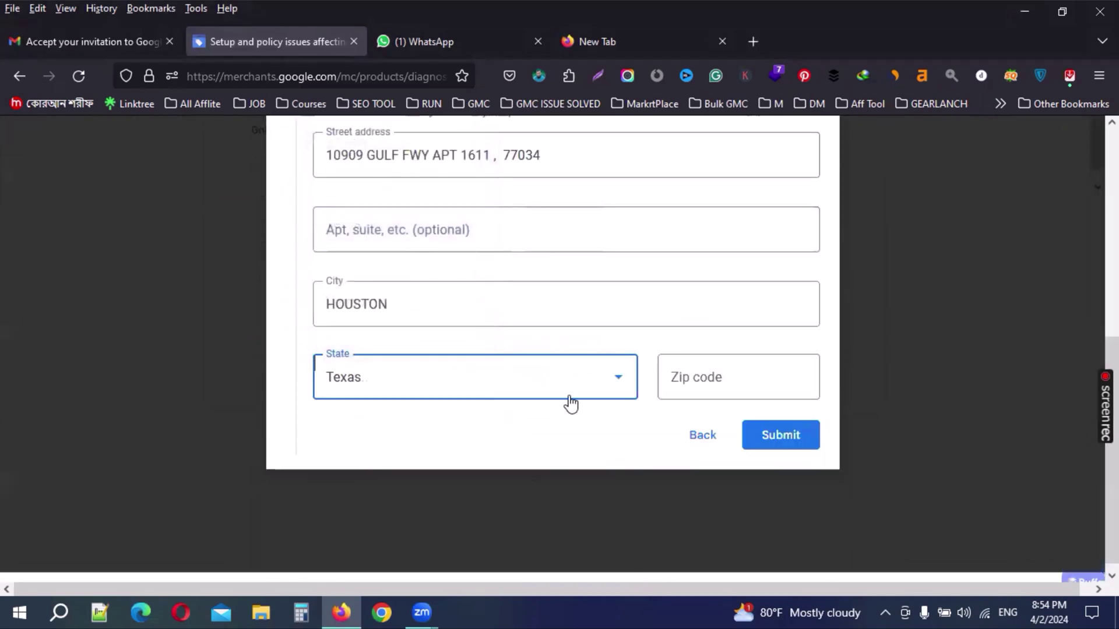
# - Move the zip code 77034 from the street address into the Zip code field
pyautogui.moveTo(504, 163); pyautogui.dragTo(565, 145)
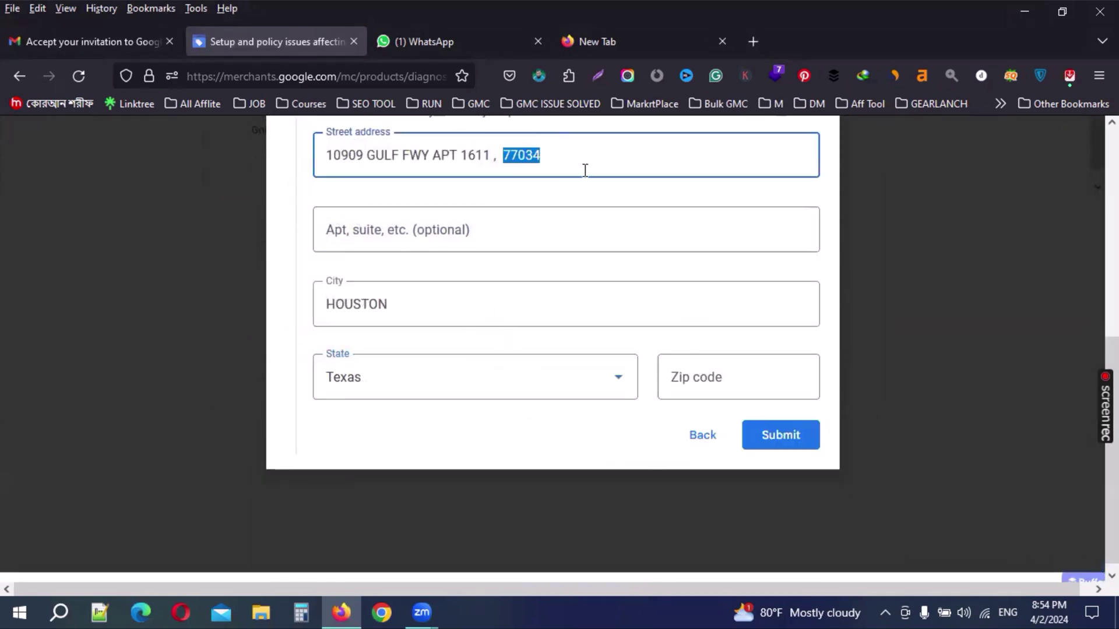
pyautogui.hotkey('ctrl', 'x')
pyautogui.click(707, 370)
pyautogui.hotkey('ctrl', 'v')
pyautogui.click(513, 158)
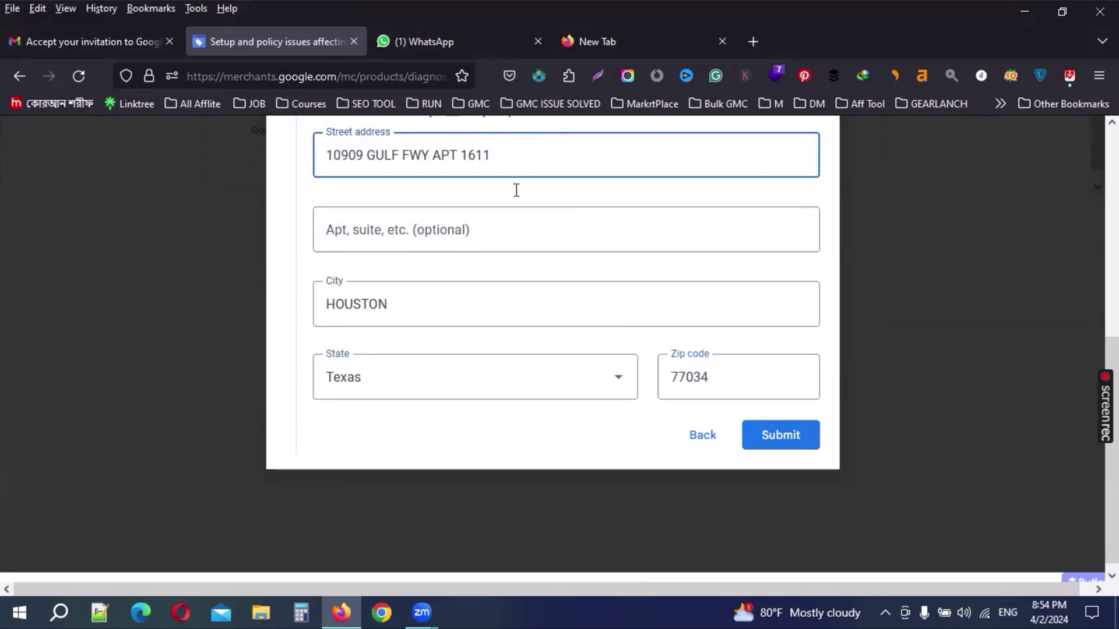
# - Submit the identity verification and dismiss the Verification in progress confirmation with Got it
pyautogui.click(748, 427)
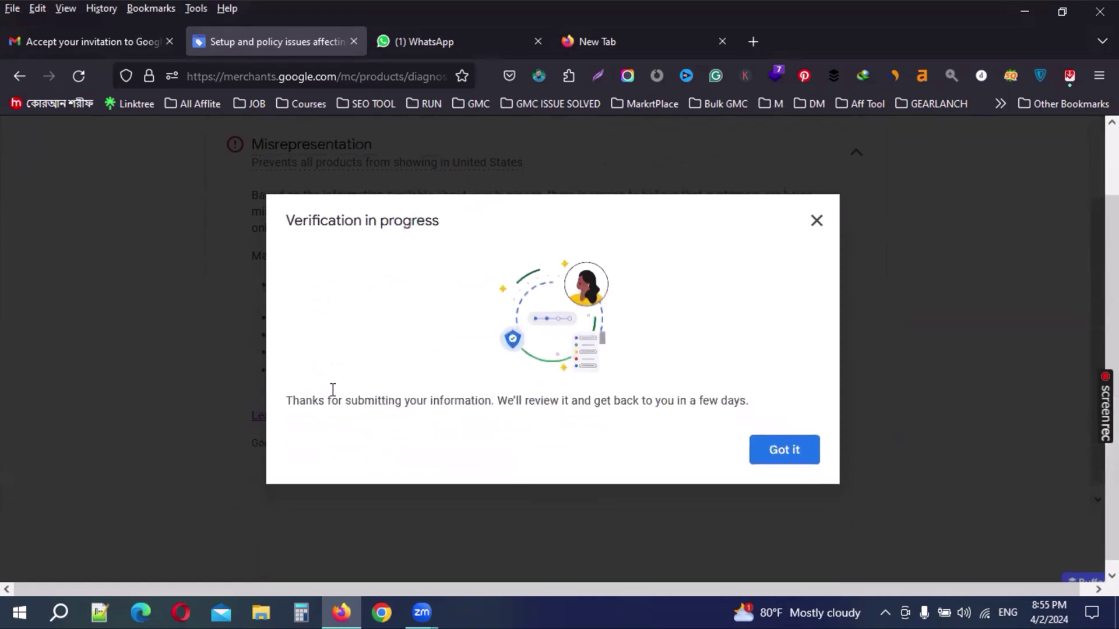
pyautogui.moveTo(279, 229); pyautogui.dragTo(446, 224)
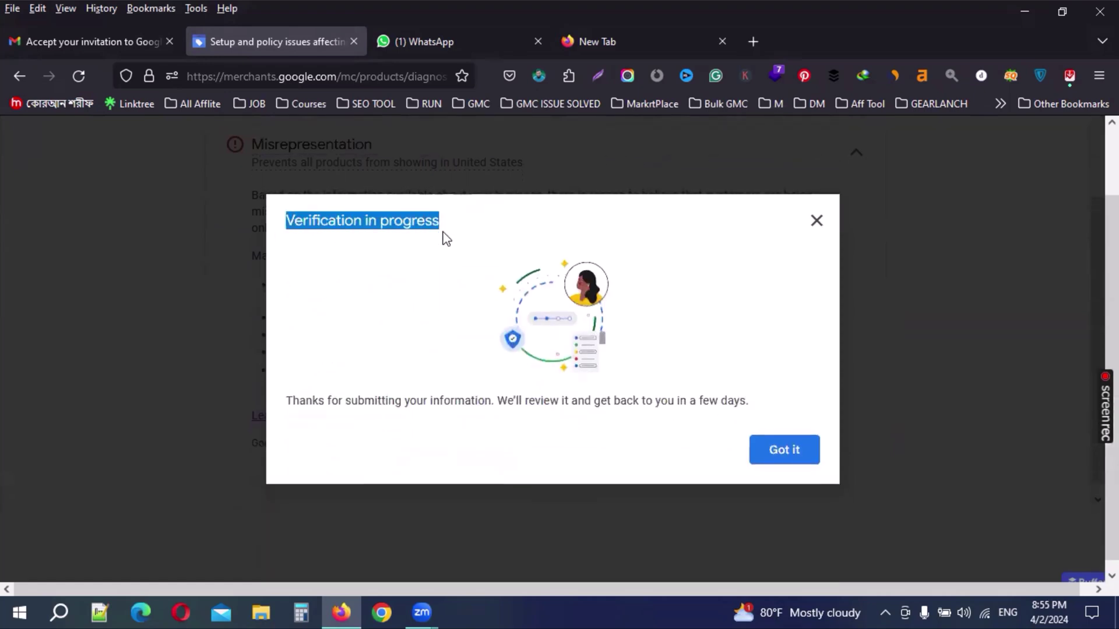
pyautogui.moveTo(300, 401); pyautogui.dragTo(408, 398)
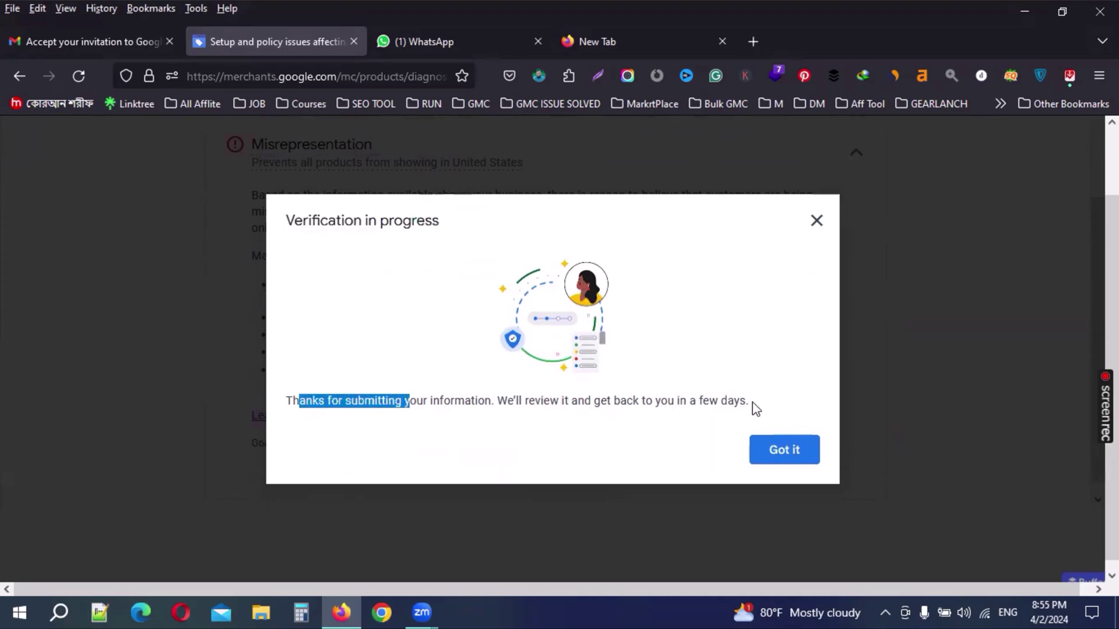
pyautogui.click(787, 455)
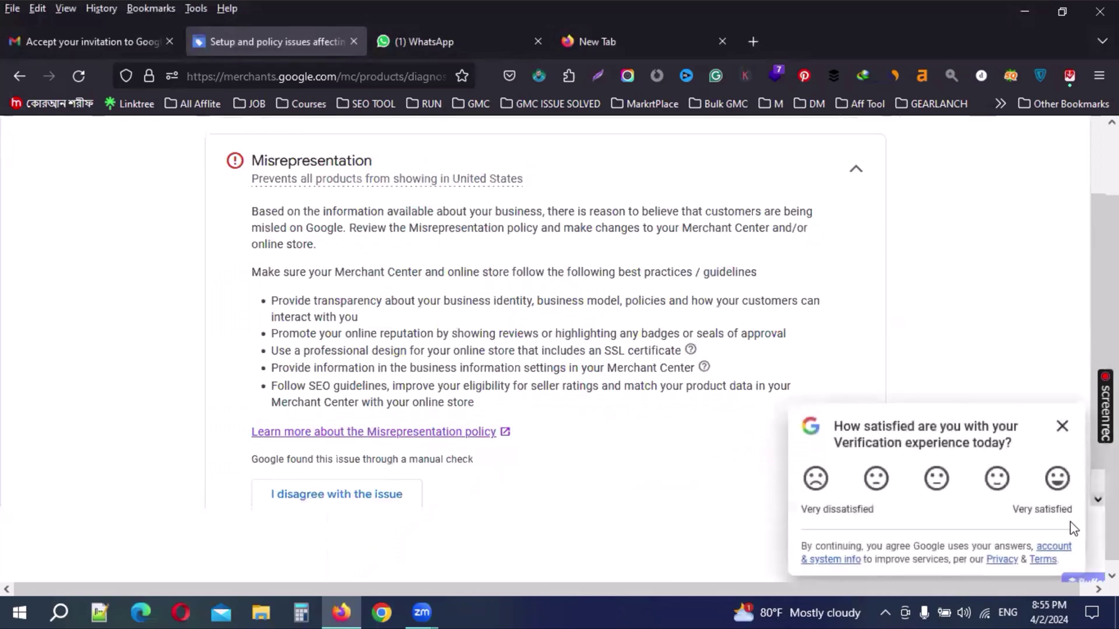
# - Answer the survey with Very satisfied, a document-confusion checkbox and Profile, then close it
pyautogui.click(1066, 480)
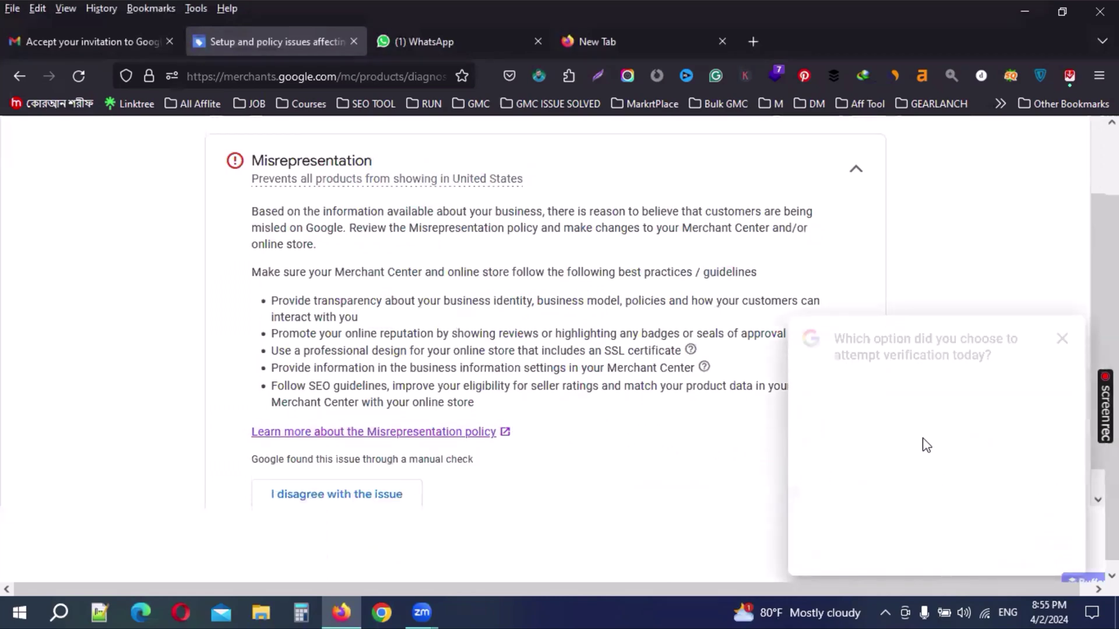
pyautogui.click(904, 391)
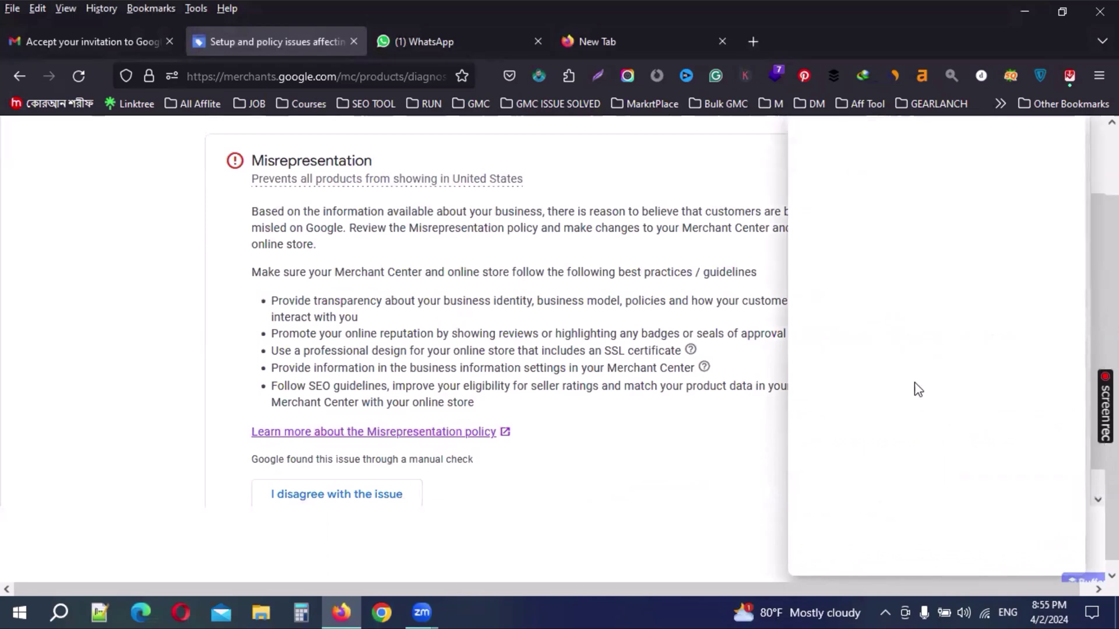
pyautogui.scroll(-1, 460, 419)
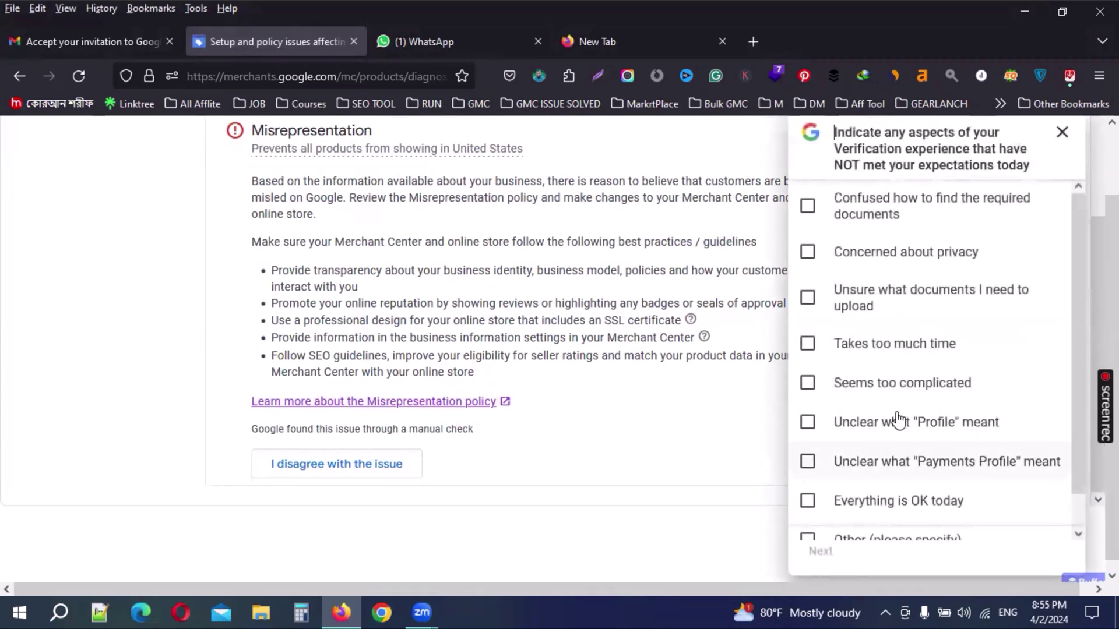
pyautogui.click(850, 221)
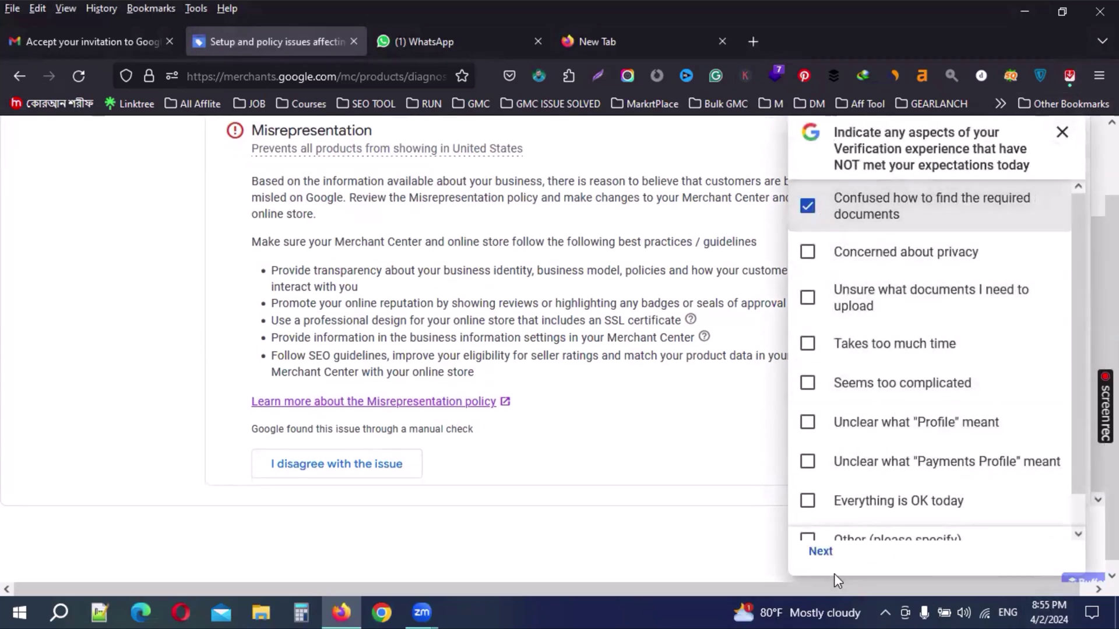
pyautogui.click(822, 552)
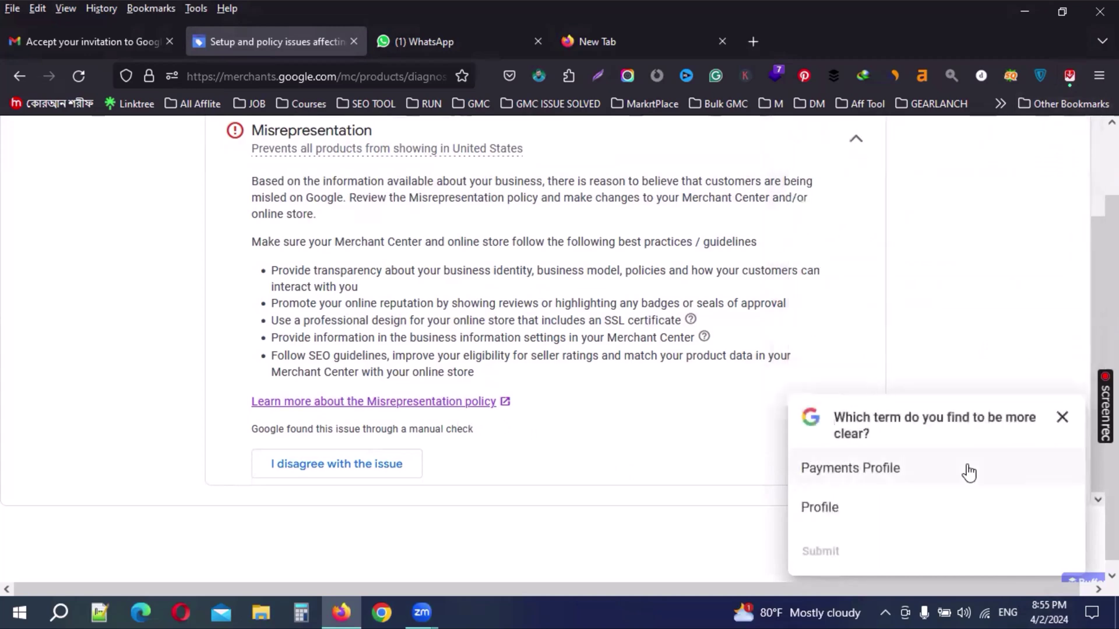
pyautogui.click(848, 483)
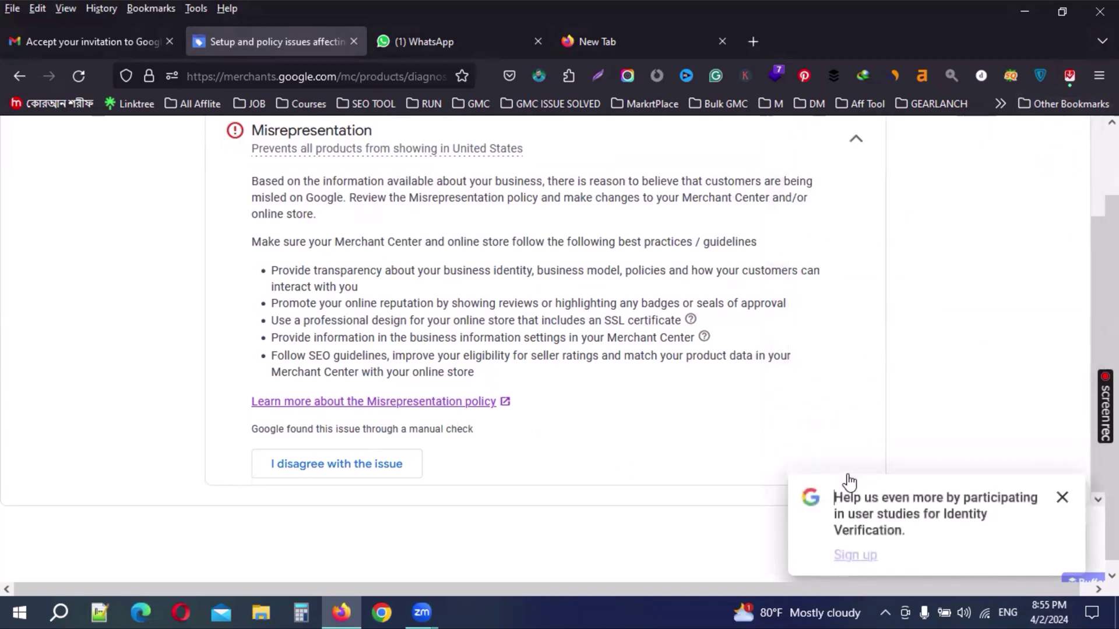
pyautogui.click(1062, 497)
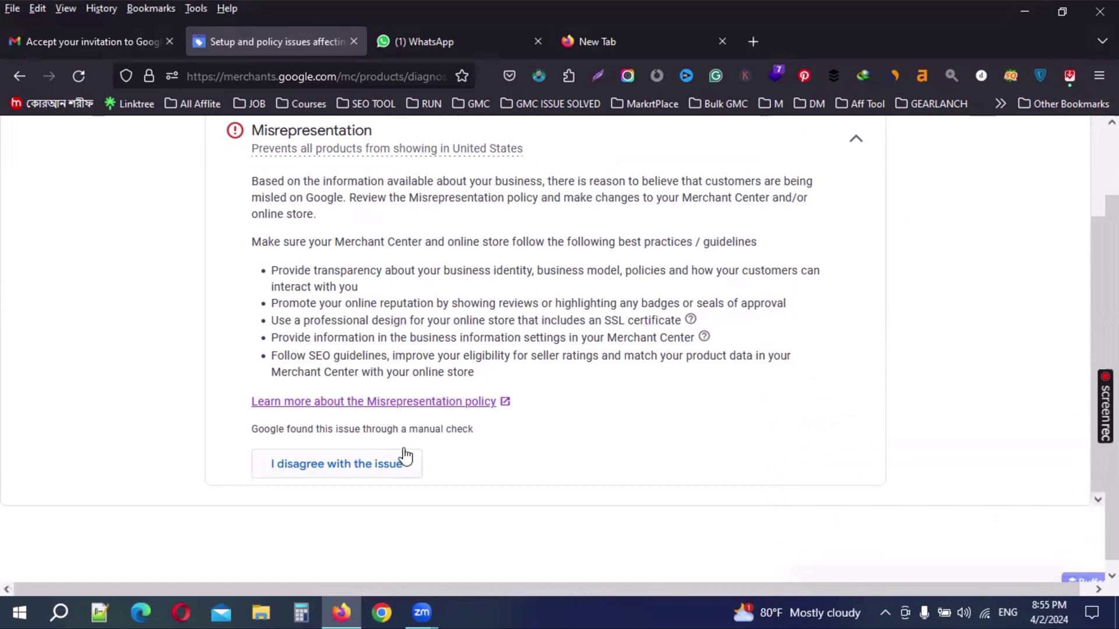
pyautogui.scroll(-1, 404, 456)
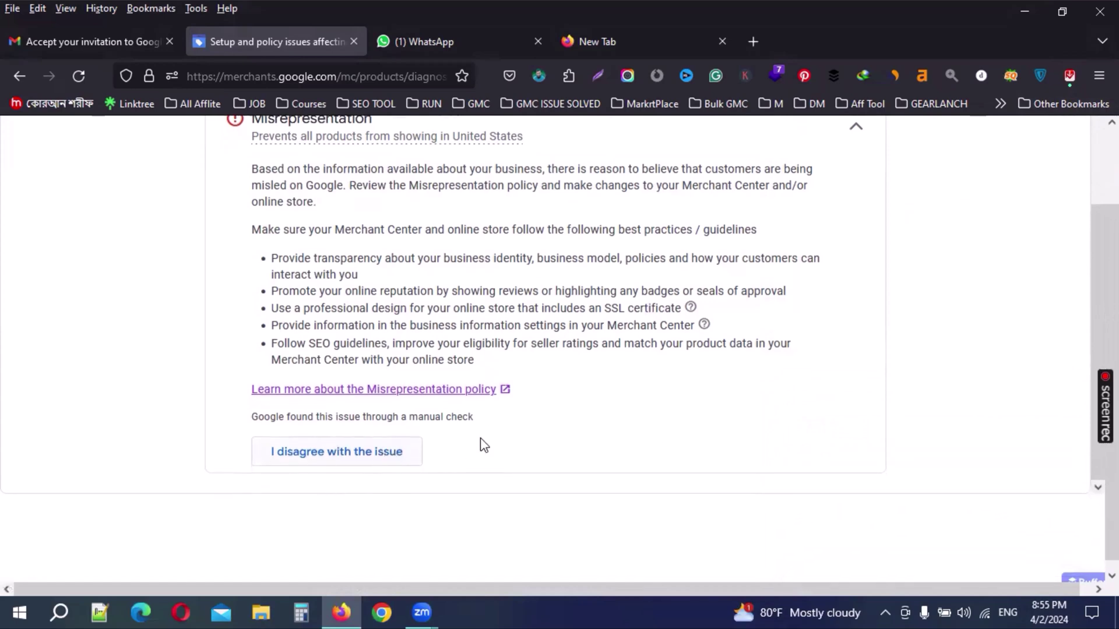
pyautogui.click(369, 457)
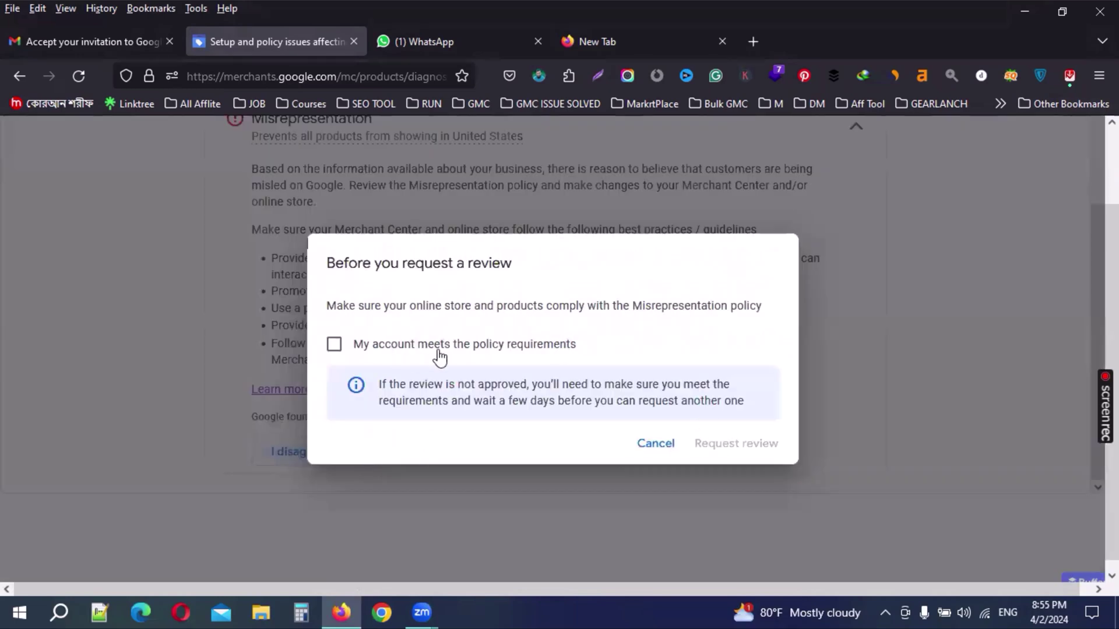
pyautogui.click(664, 445)
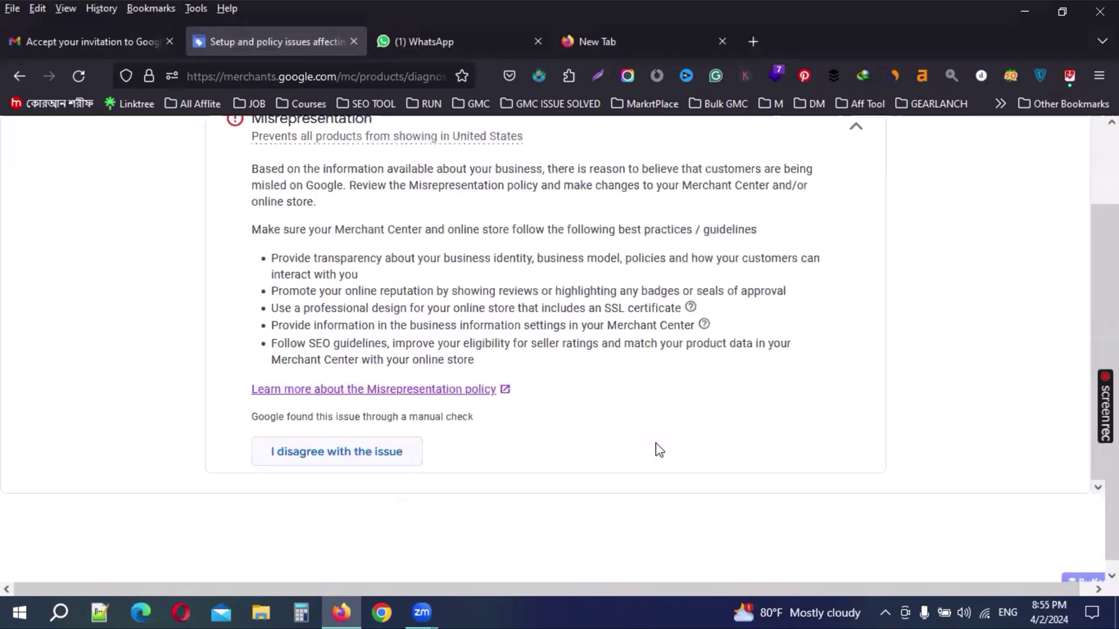
pyautogui.scroll(2, 443, 367)
pyautogui.scroll(-2, 467, 382)
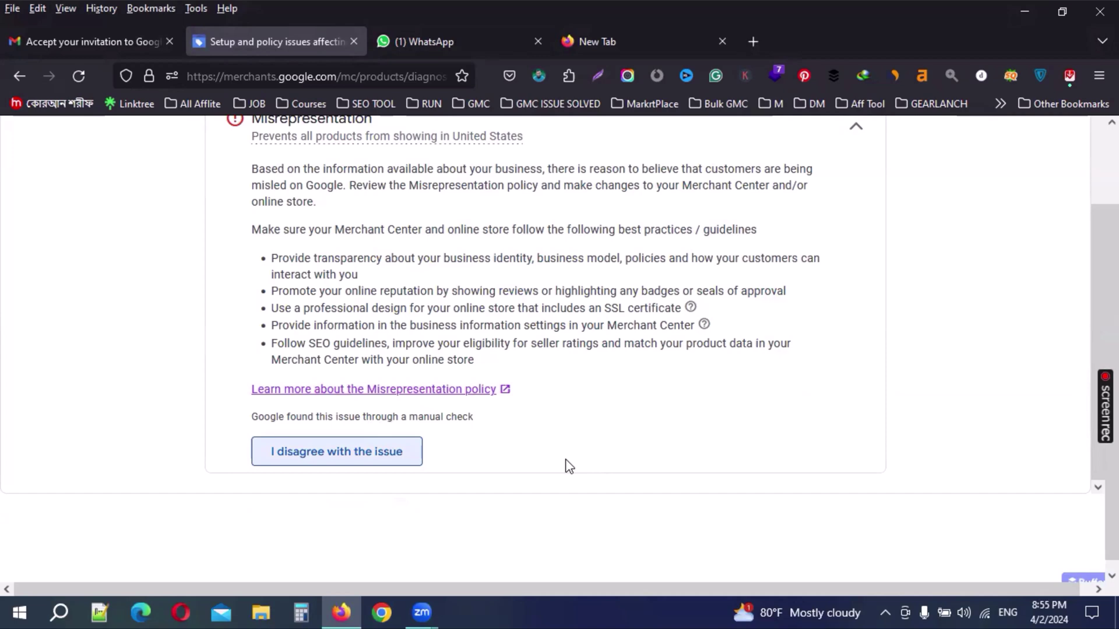
pyautogui.scroll(3, 567, 464)
pyautogui.moveTo(421, 286)
pyautogui.scroll(-3, 497, 377)
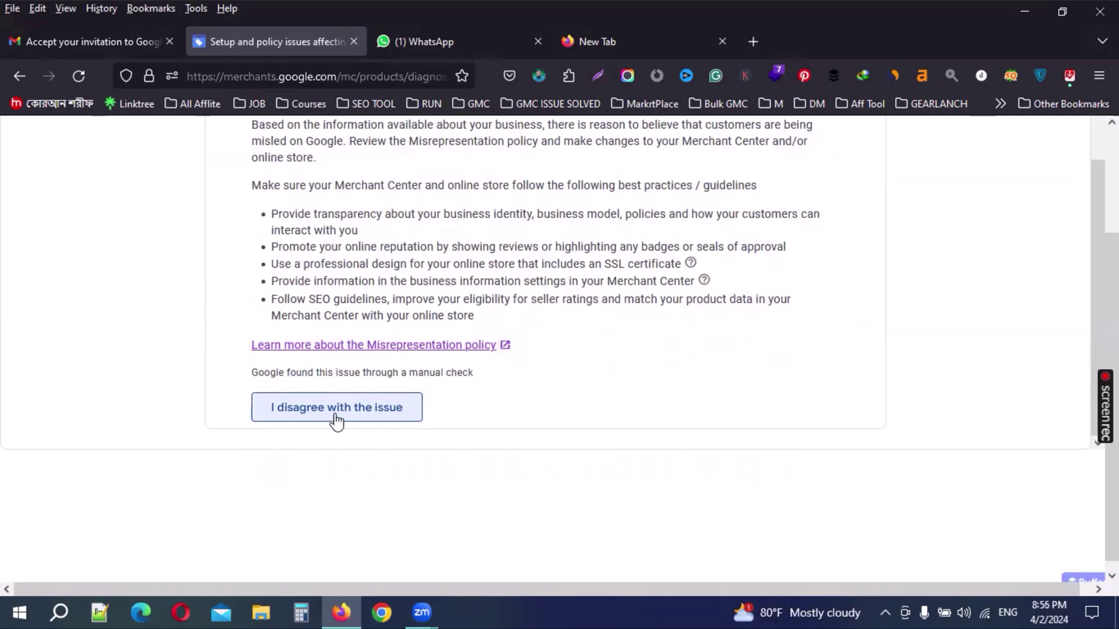
pyautogui.click(379, 418)
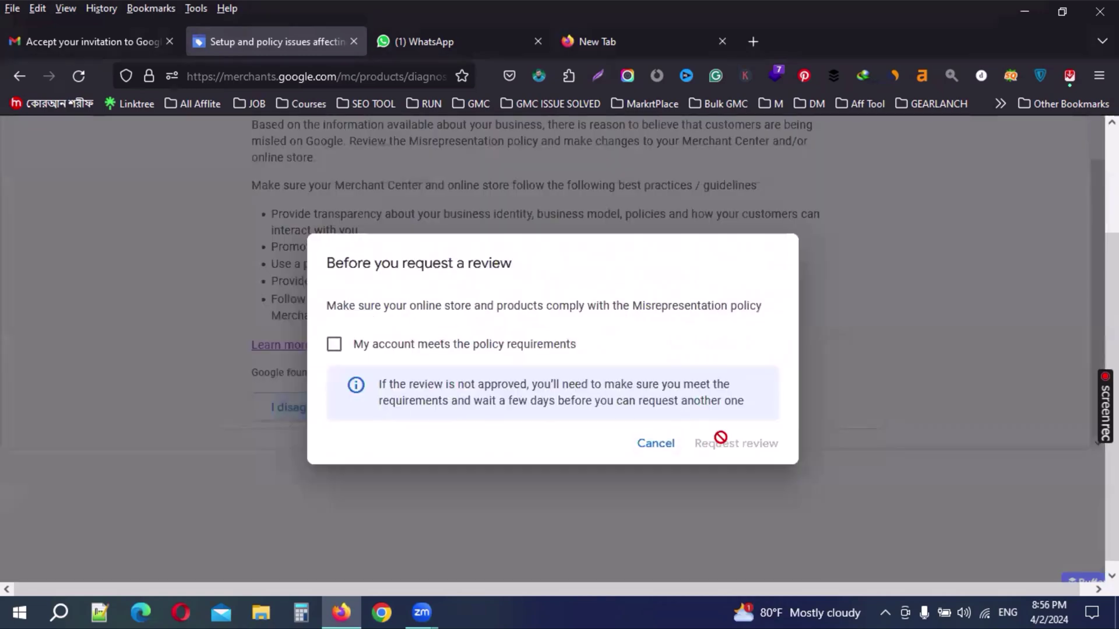
pyautogui.click(335, 349)
pyautogui.click(658, 443)
pyautogui.scroll(3, 490, 291)
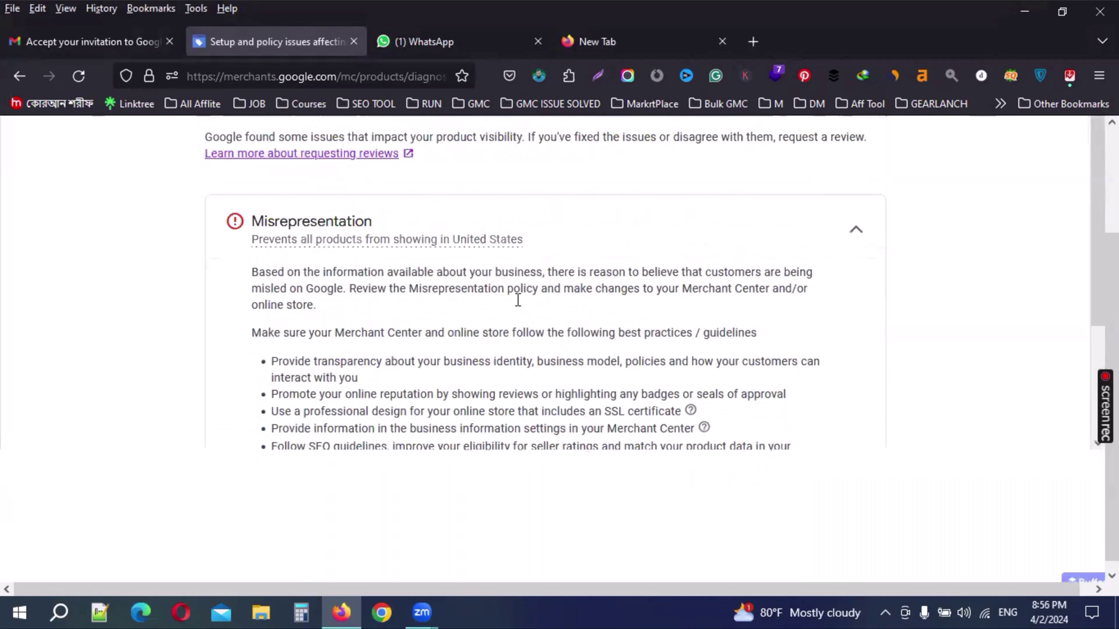
pyautogui.scroll(-3, 496, 287)
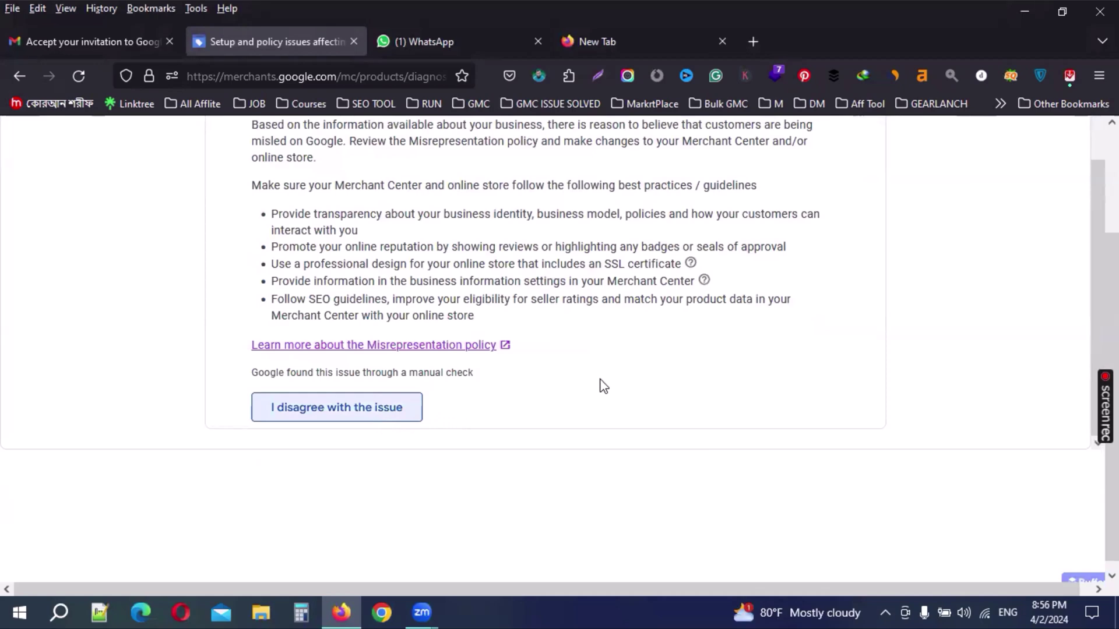
pyautogui.scroll(3, 603, 386)
pyautogui.scroll(-3, 603, 386)
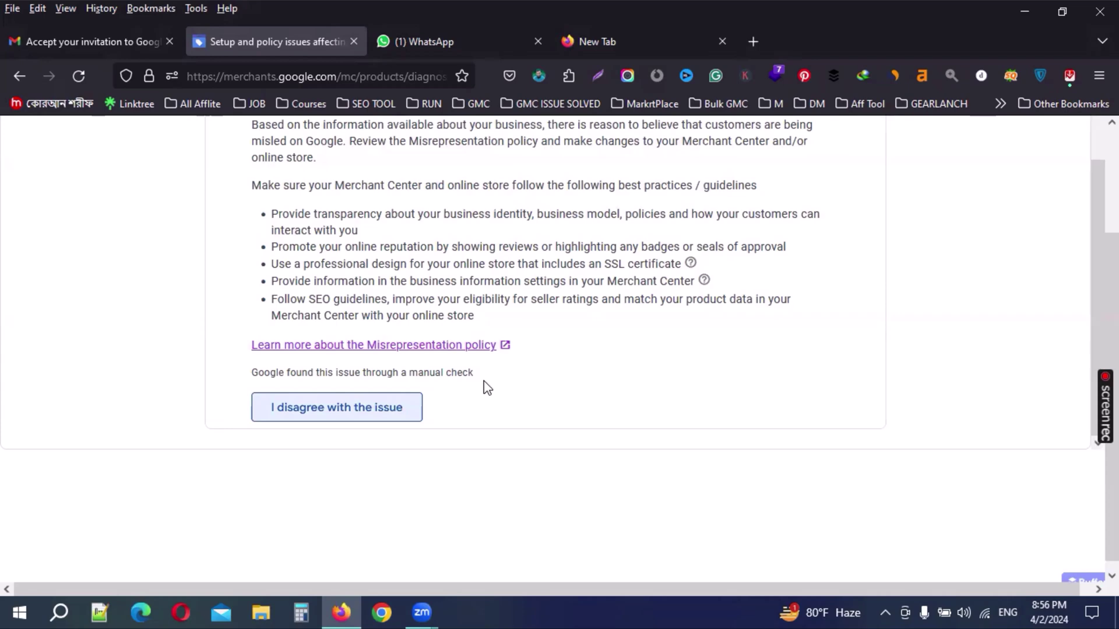
pyautogui.scroll(3, 487, 387)
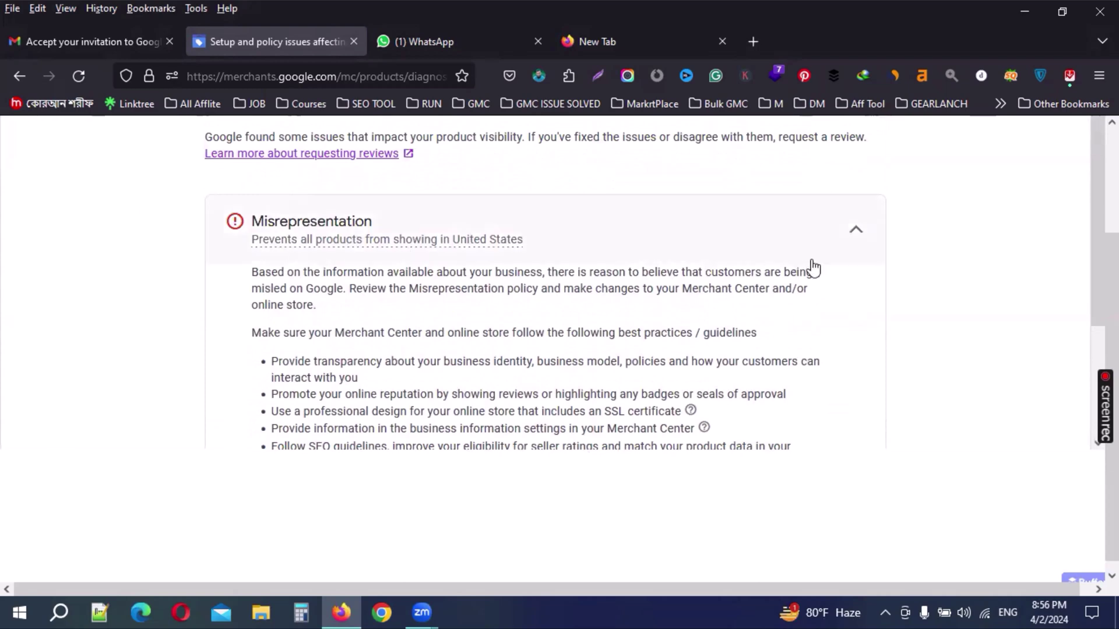
pyautogui.click(856, 232)
pyautogui.click(863, 239)
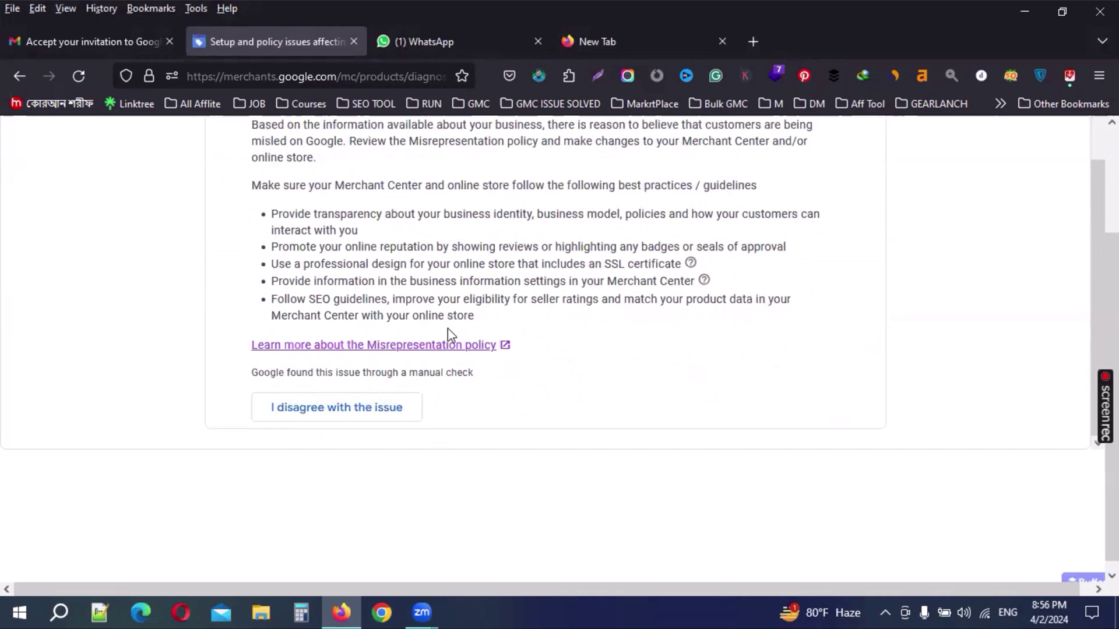